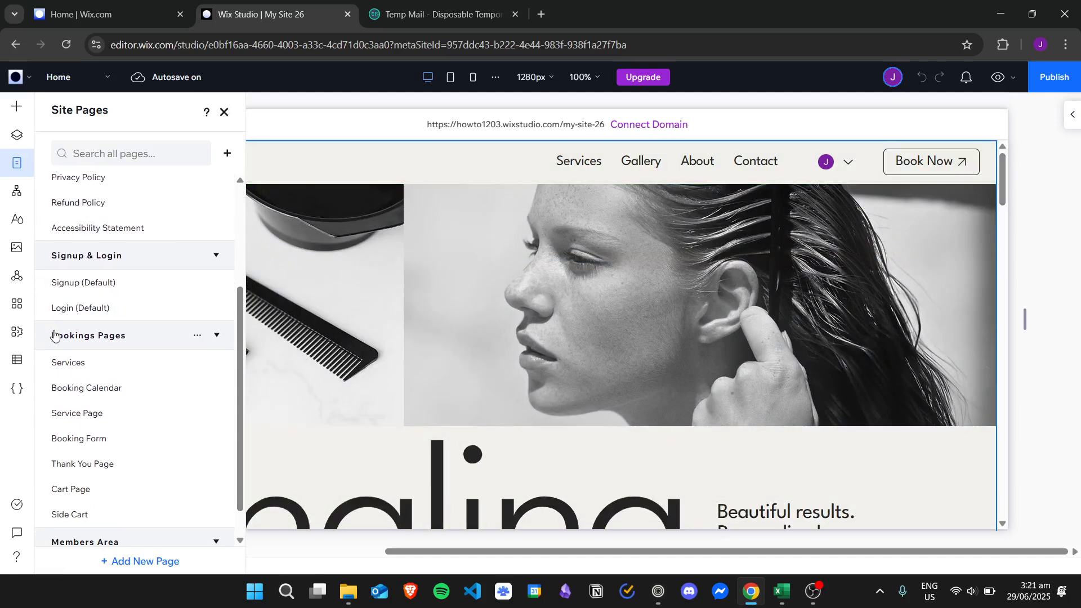
# Open the Services page from the Bookings Pages group and look over its service list.
pyautogui.click(108, 362)
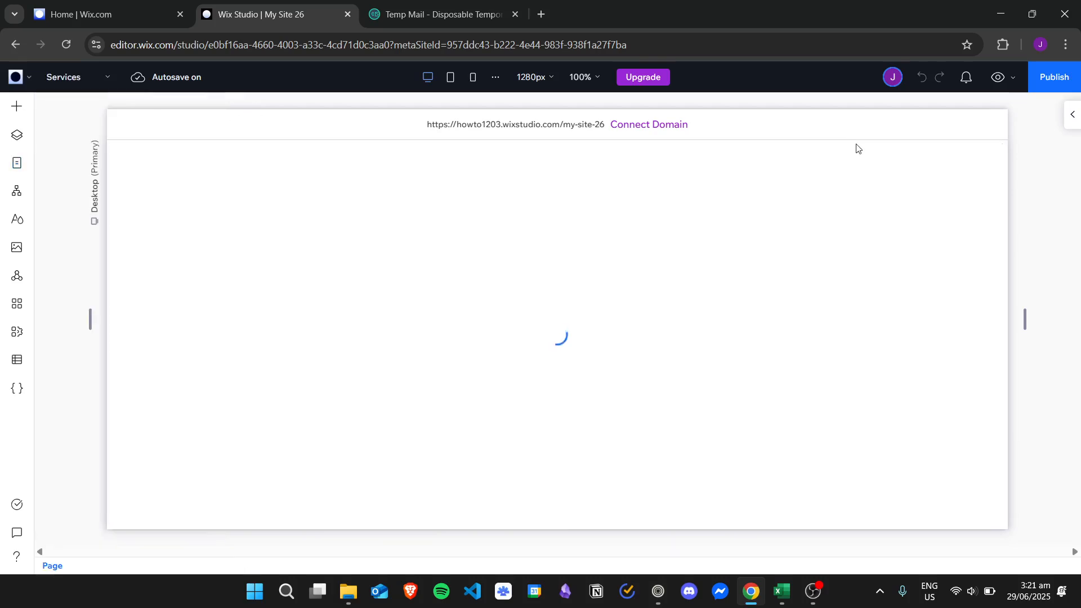
pyautogui.moveTo(1008, 173); pyautogui.dragTo(1031, 181)
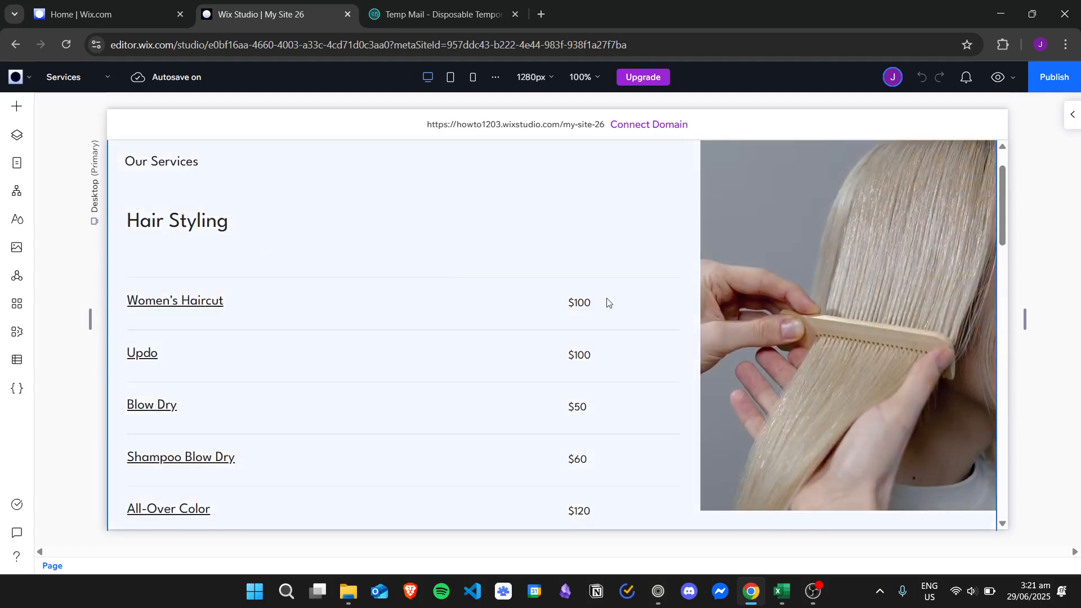
# Look through the Bookings elements available for adding to the page, and close the element library.
pyautogui.click(11, 112)
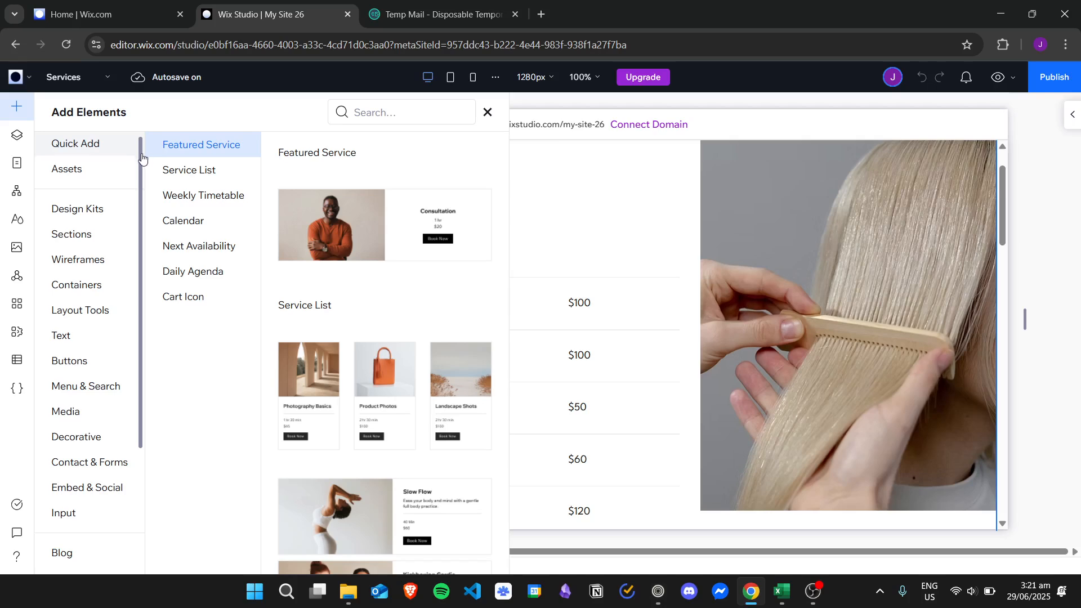
pyautogui.scroll(-3, 121, 304)
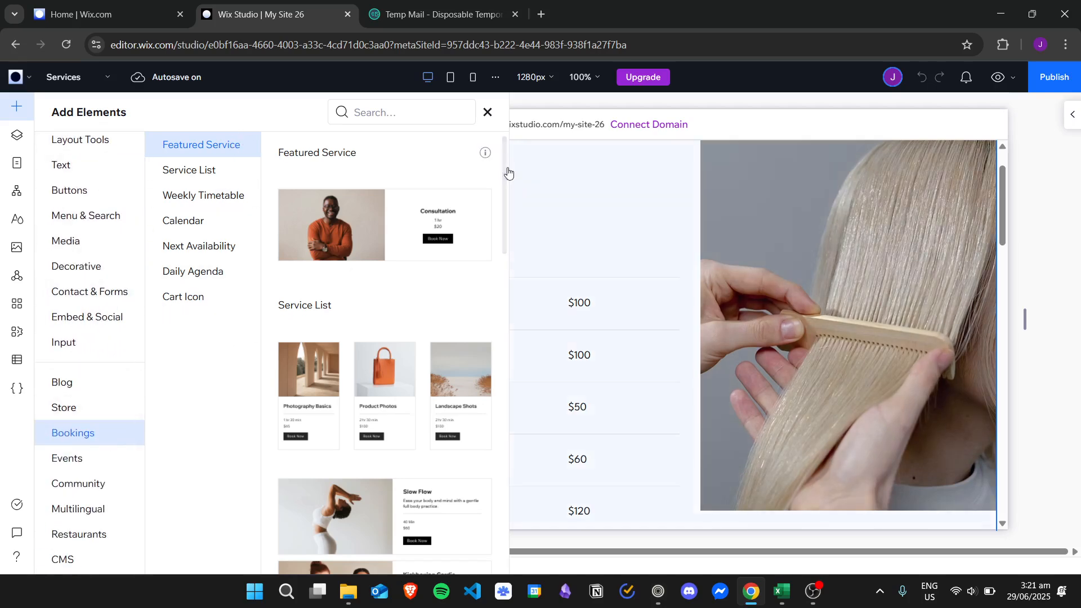
pyautogui.moveTo(505, 169); pyautogui.dragTo(487, 105)
pyautogui.click(488, 109)
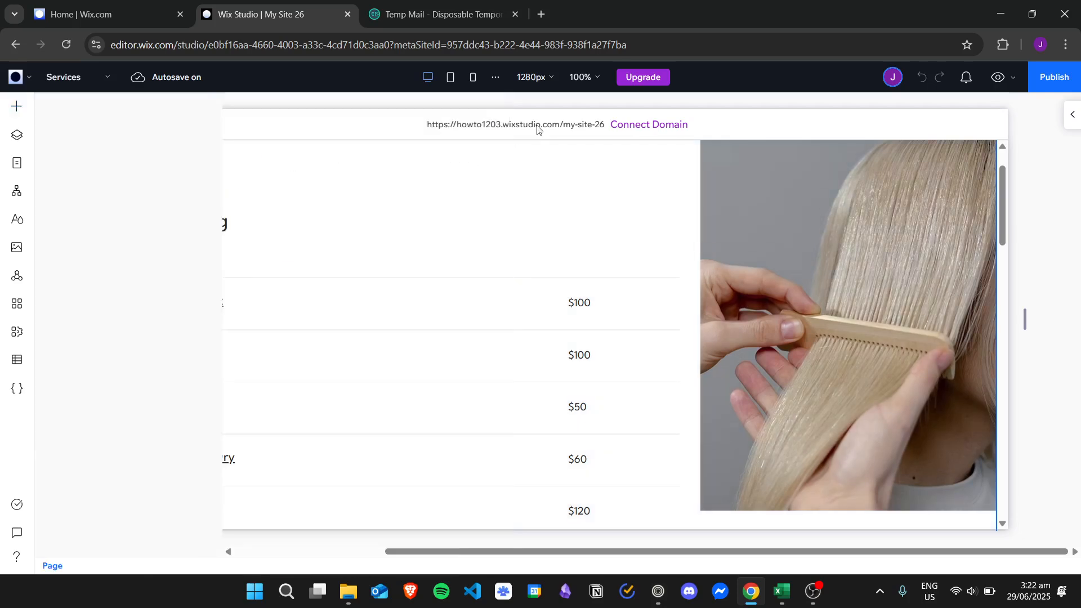
# Switch to the site's dashboard and open Notifications you send within the booking settings.
pyautogui.click(27, 78)
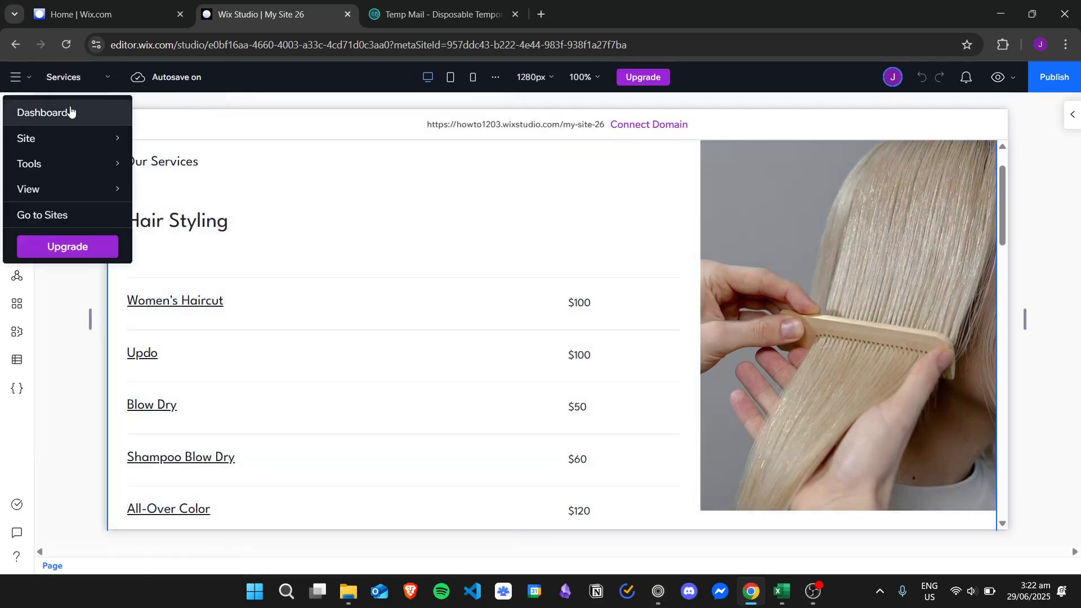
pyautogui.click(137, 5)
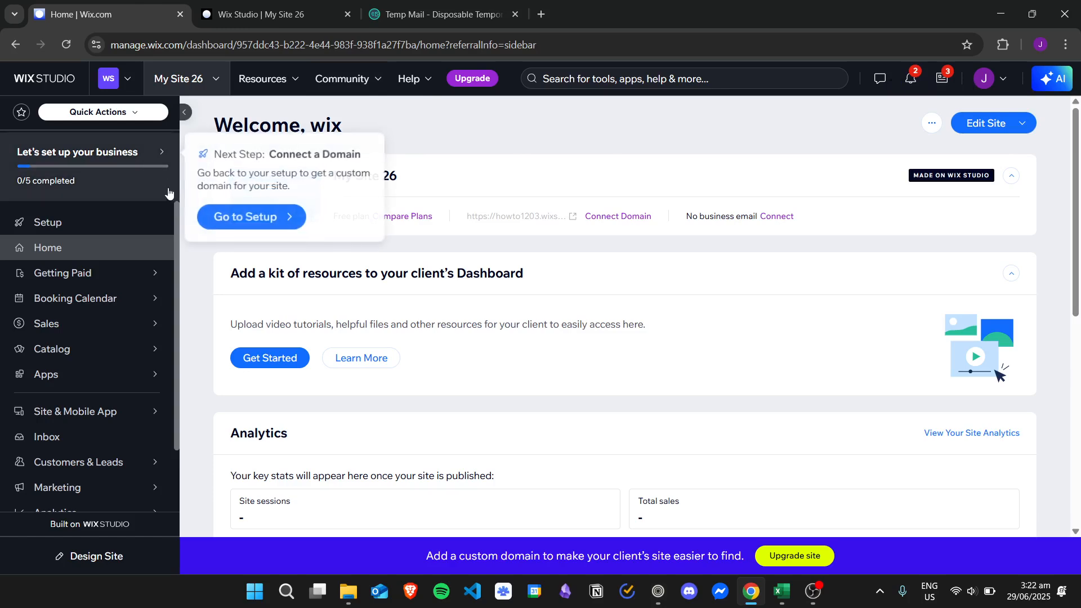
pyautogui.moveTo(177, 223); pyautogui.dragTo(187, 309)
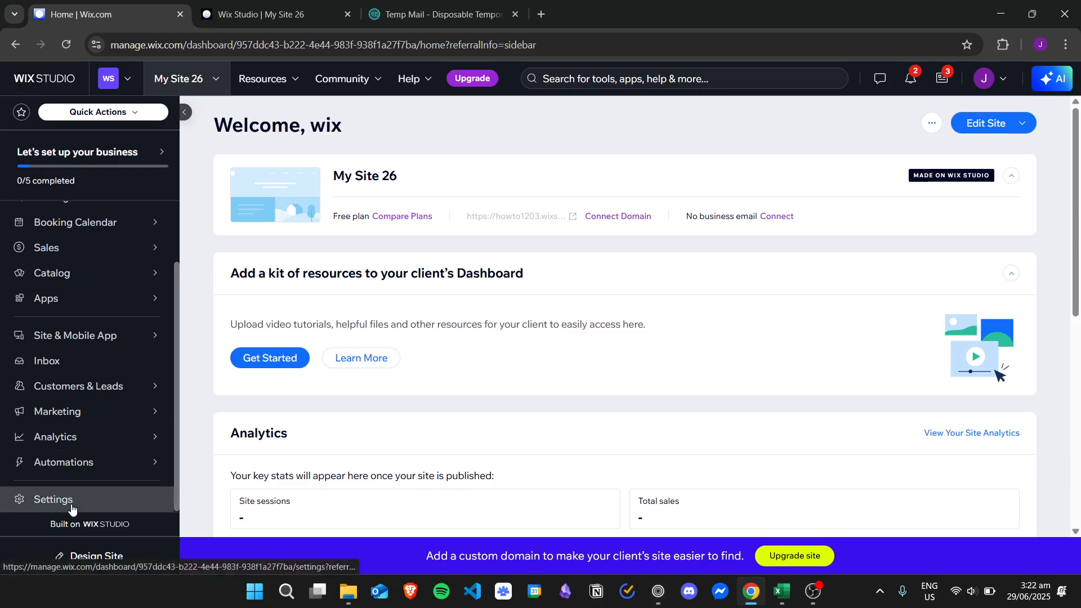
pyautogui.click(45, 499)
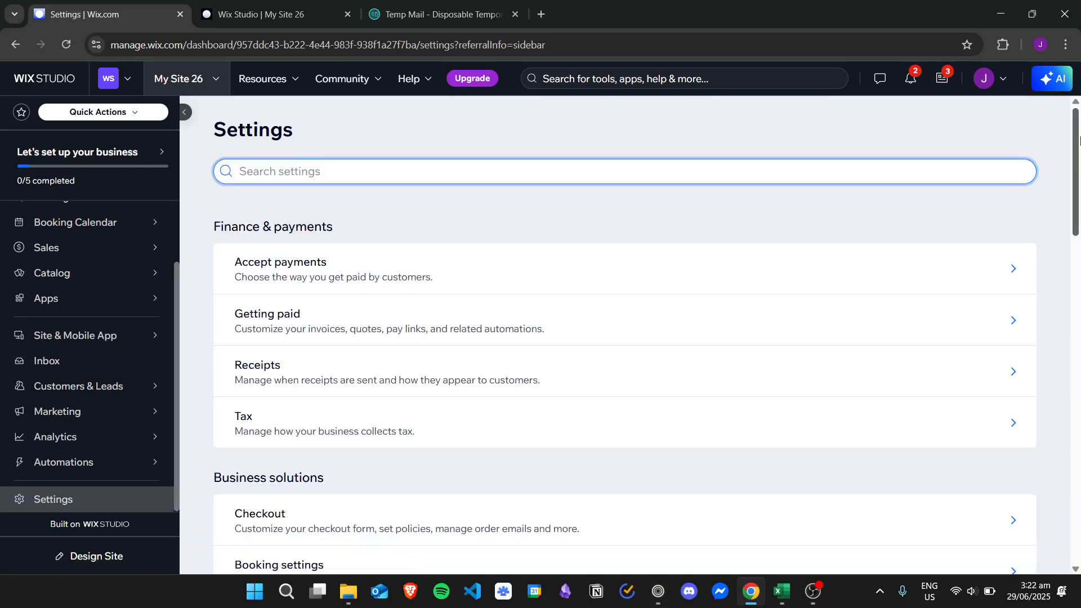
pyautogui.scroll(-4, 1080, 141)
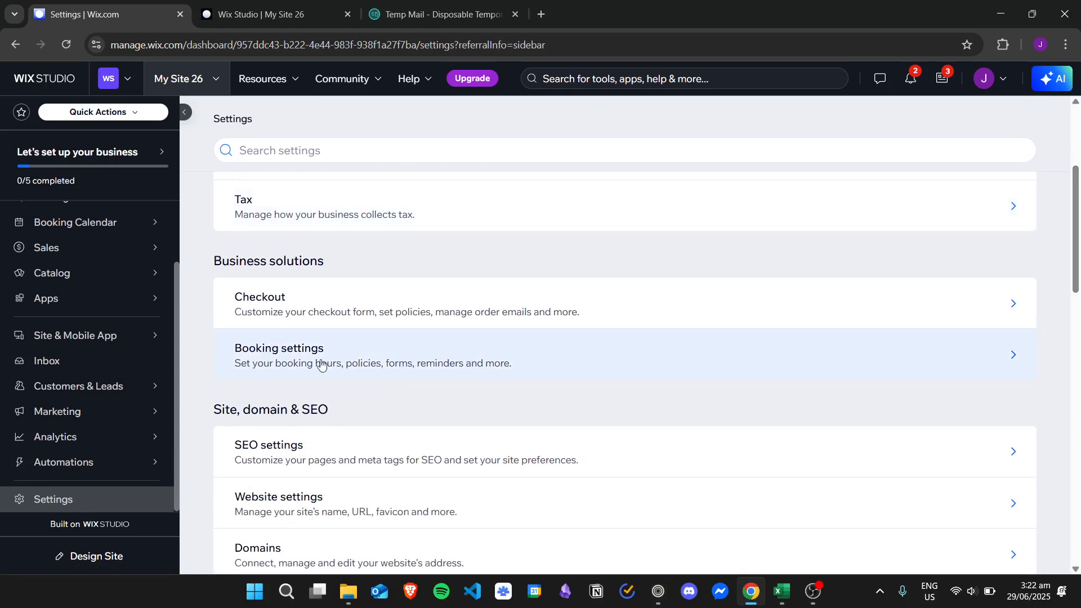
pyautogui.click(397, 366)
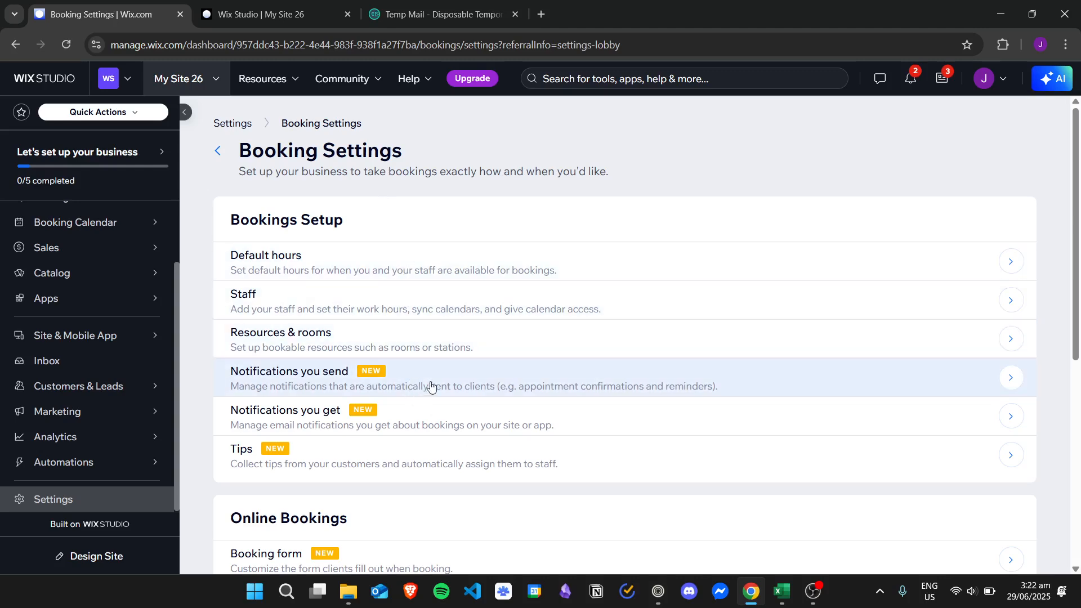
pyautogui.click(419, 386)
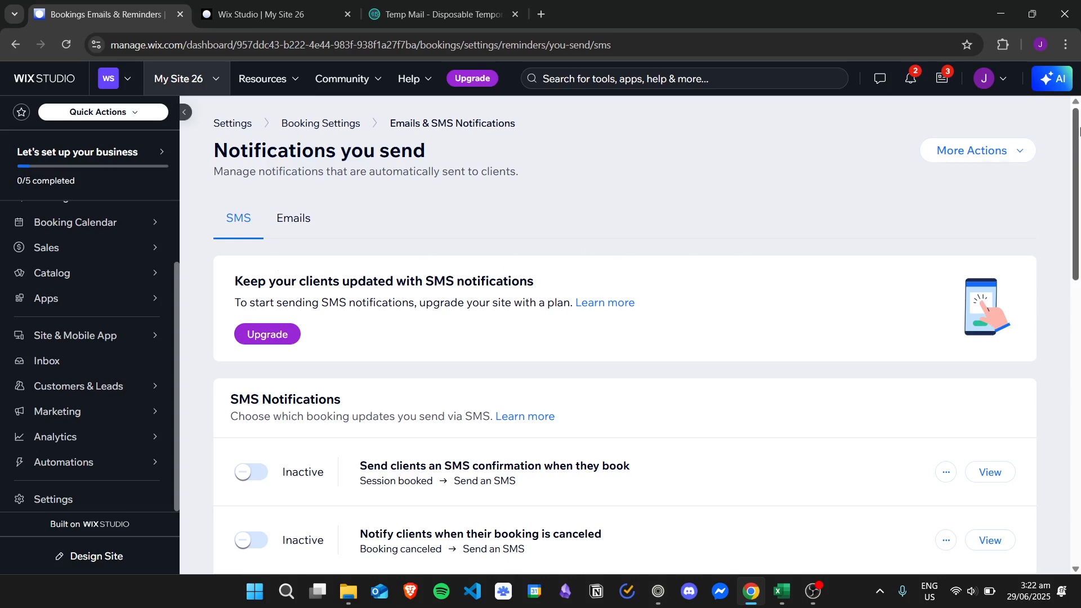
# Review the SMS notifications and the email notifications that are automatically sent to clients.
pyautogui.scroll(-1, 1079, 148)
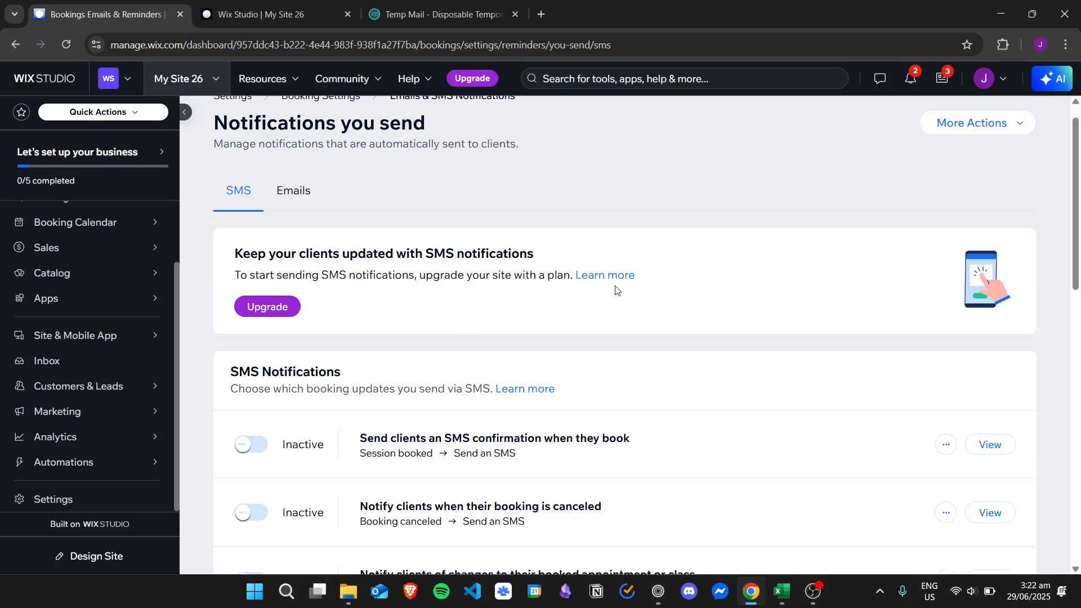
pyautogui.click(294, 190)
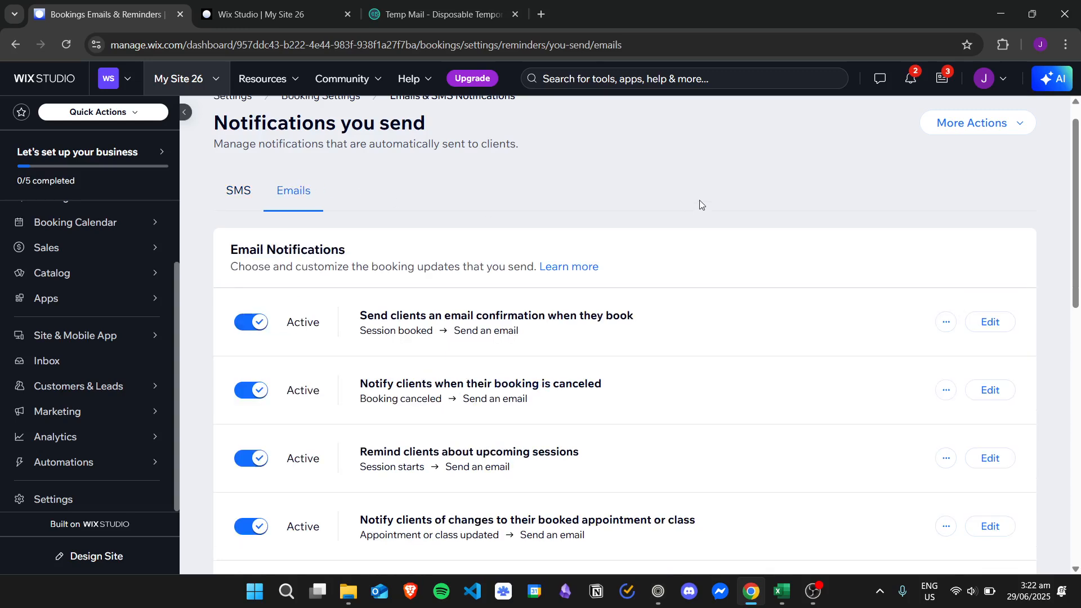
pyautogui.scroll(-3, 417, 230)
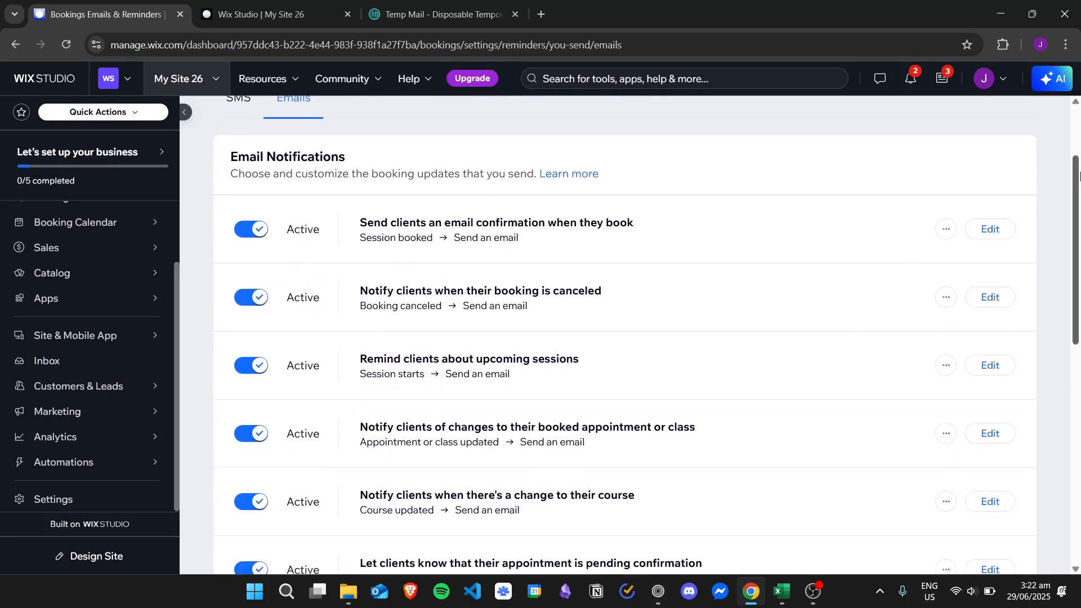
pyautogui.moveTo(1079, 175); pyautogui.dragTo(1079, 203)
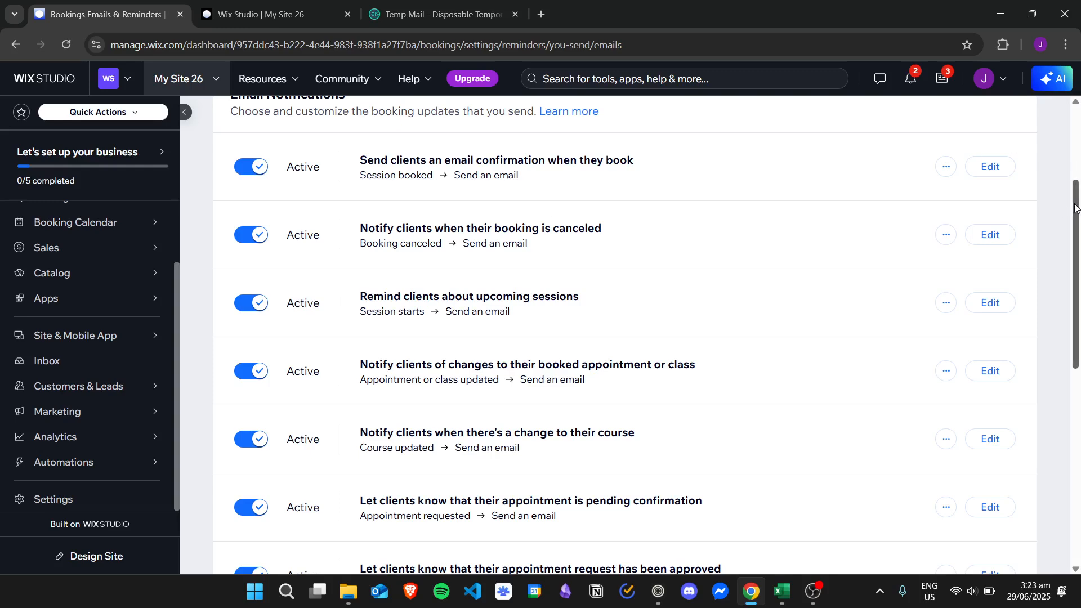
pyautogui.moveTo(1076, 212); pyautogui.dragTo(1073, 158)
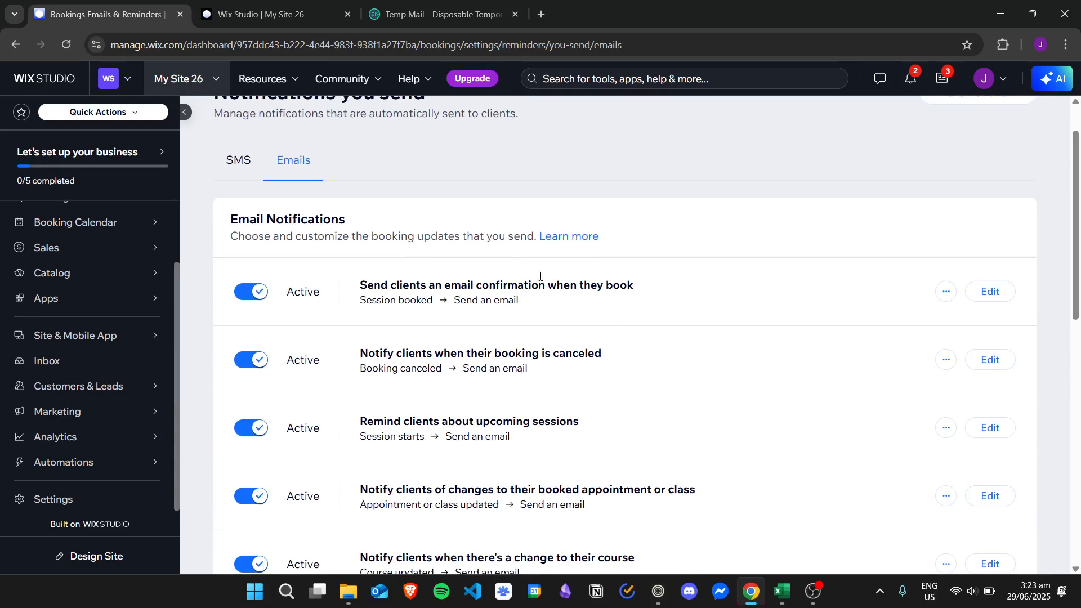
# Open the automation that emails clients a confirmation when they book, and show its condition criteria.
pyautogui.click(987, 300)
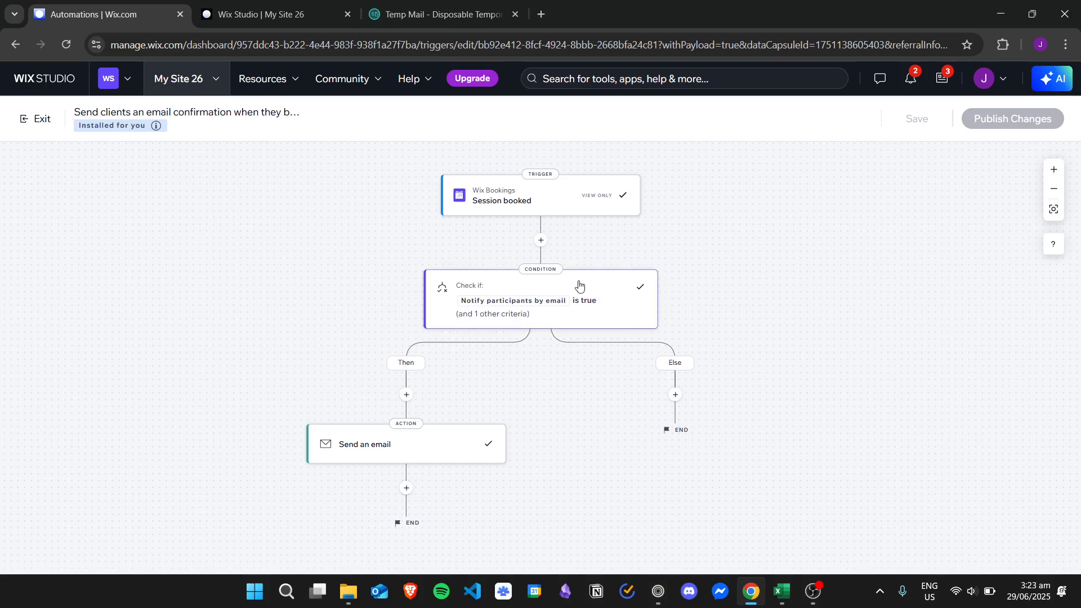
pyautogui.click(578, 307)
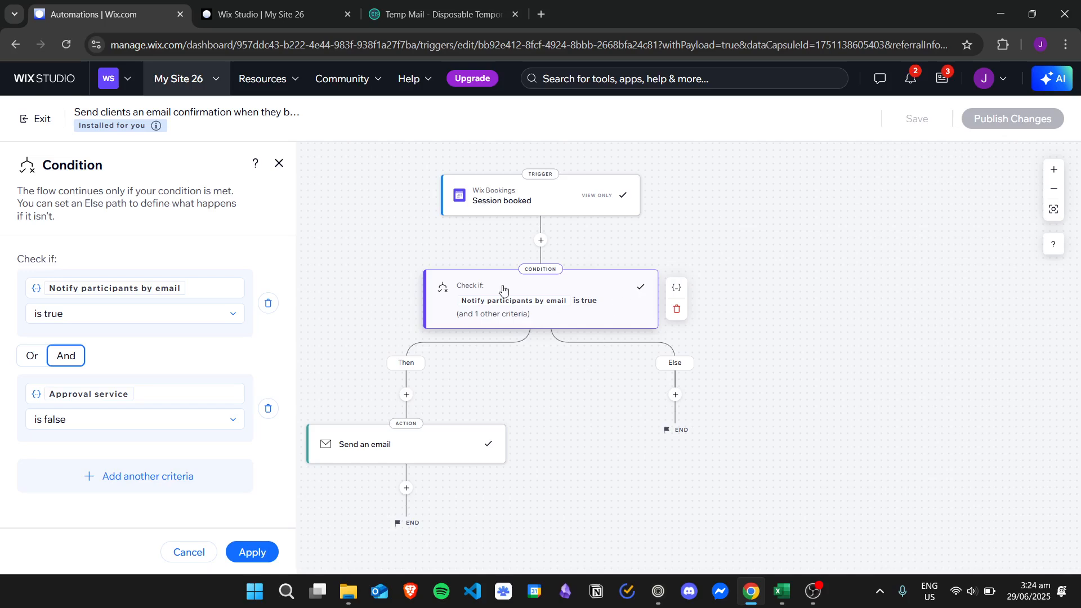
# Open the Send an email action and examine its sender details, email attachments and email type settings.
pyautogui.click(424, 458)
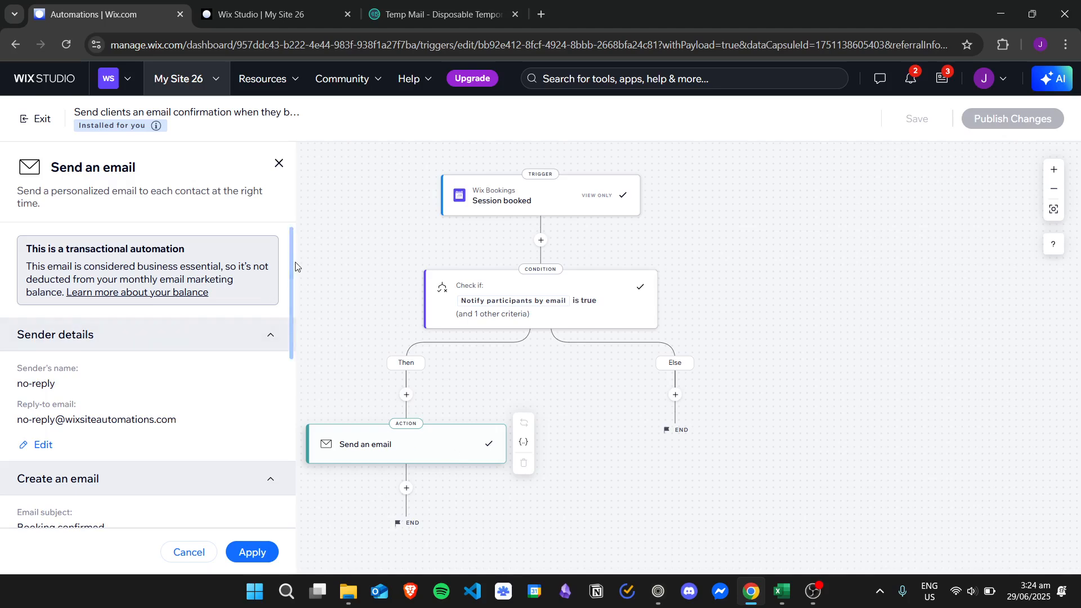
pyautogui.moveTo(292, 260); pyautogui.dragTo(299, 408)
pyautogui.click(271, 417)
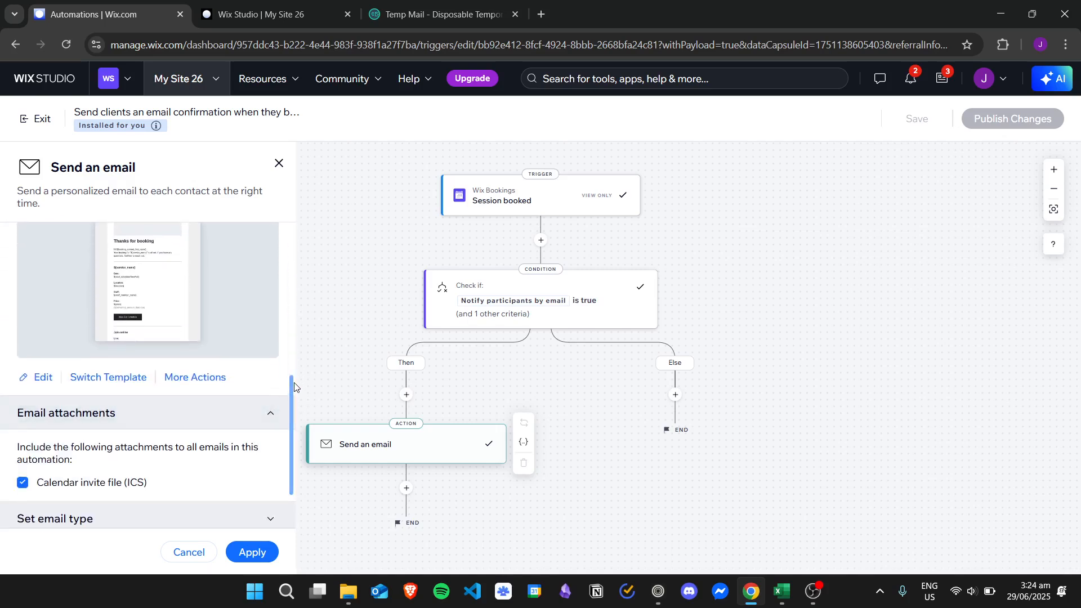
pyautogui.scroll(-2, 293, 405)
pyautogui.click(263, 448)
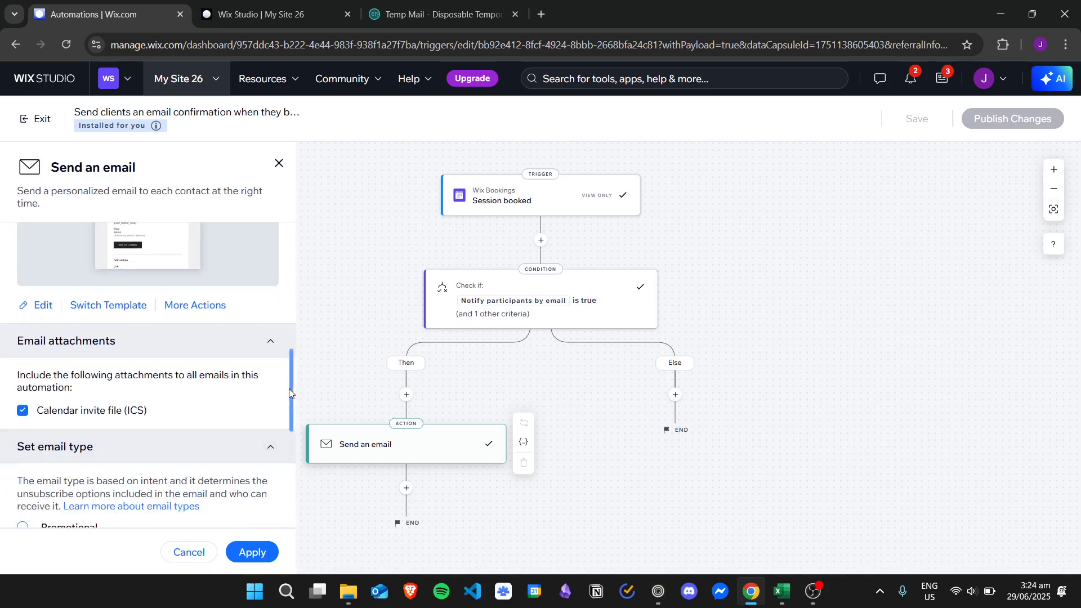
pyautogui.moveTo(293, 412); pyautogui.dragTo(301, 514)
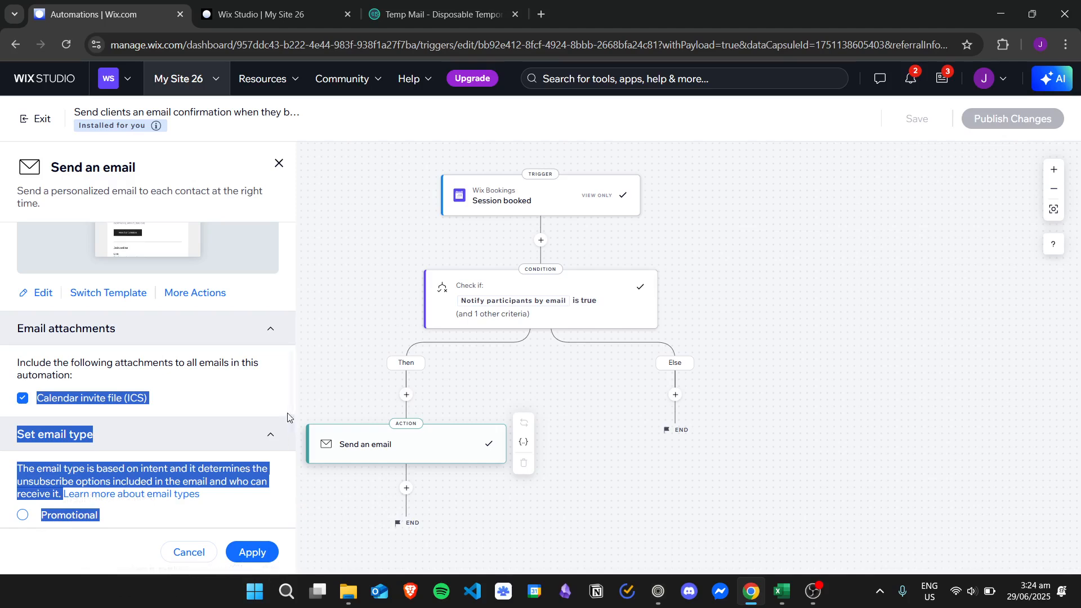
pyautogui.moveTo(293, 402); pyautogui.dragTo(305, 478)
pyautogui.scroll(1, 275, 415)
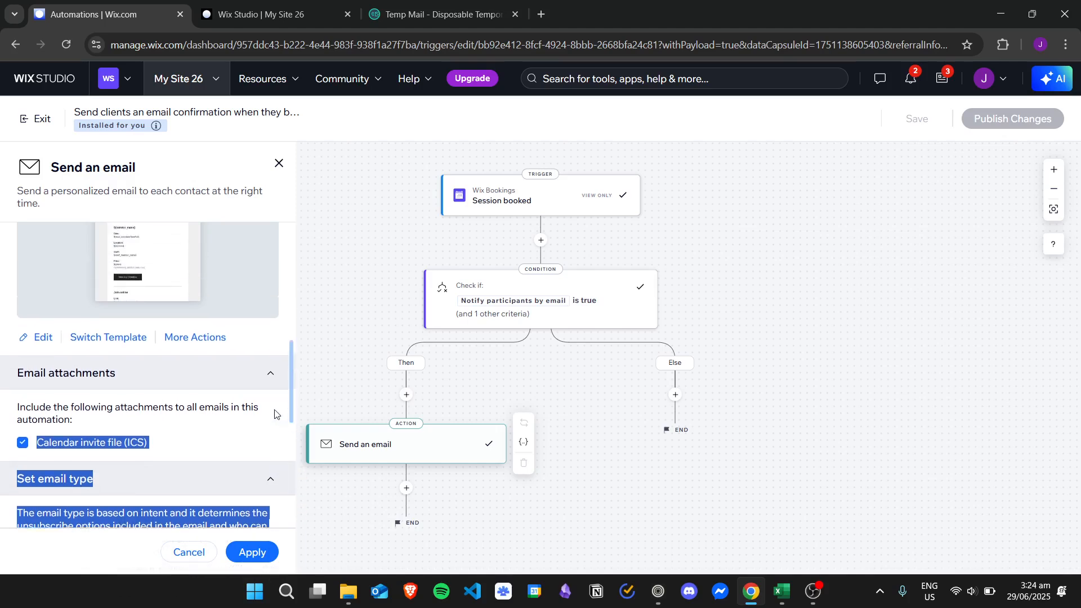
pyautogui.scroll(-2, 273, 426)
pyautogui.scroll(-2, 205, 336)
pyautogui.scroll(2, 229, 341)
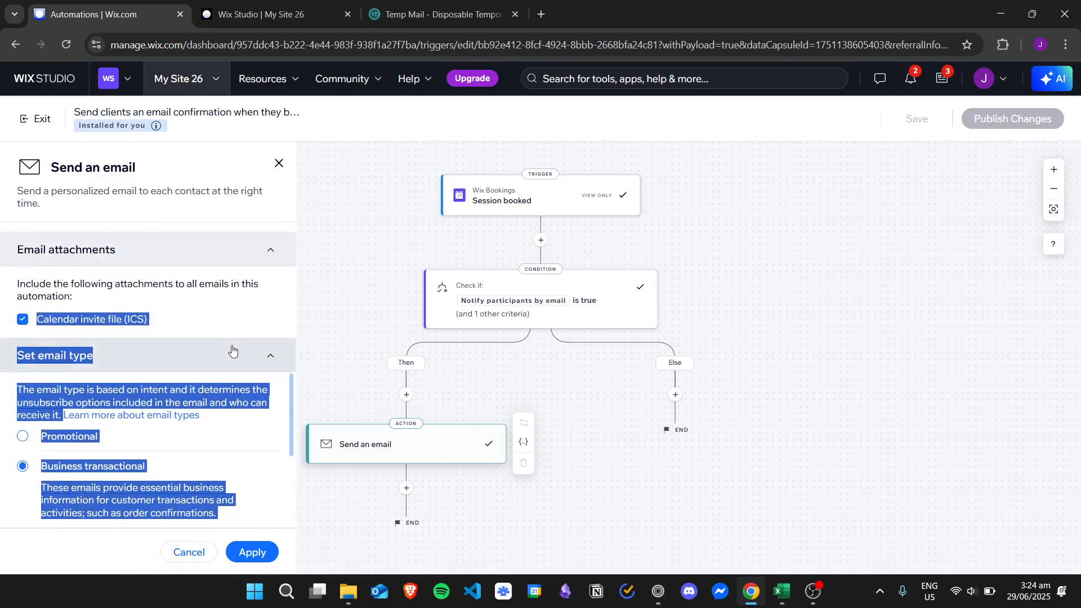
pyautogui.click(268, 354)
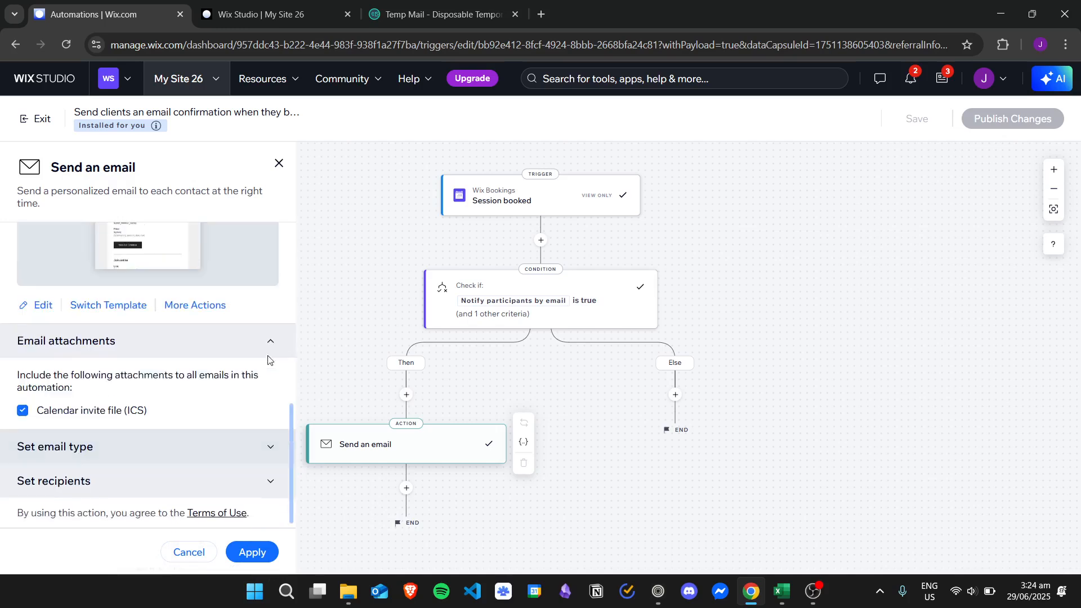
# Check the Set recipients section of the email action, collapse it and return to the email preview.
pyautogui.click(216, 483)
pyautogui.click(266, 402)
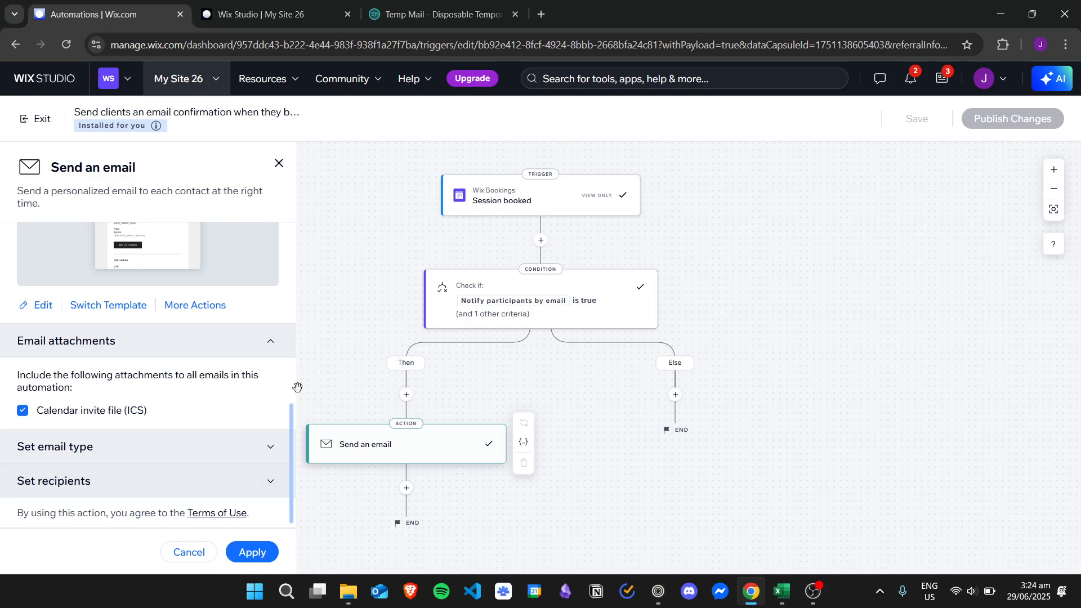
pyautogui.moveTo(292, 428); pyautogui.dragTo(290, 351)
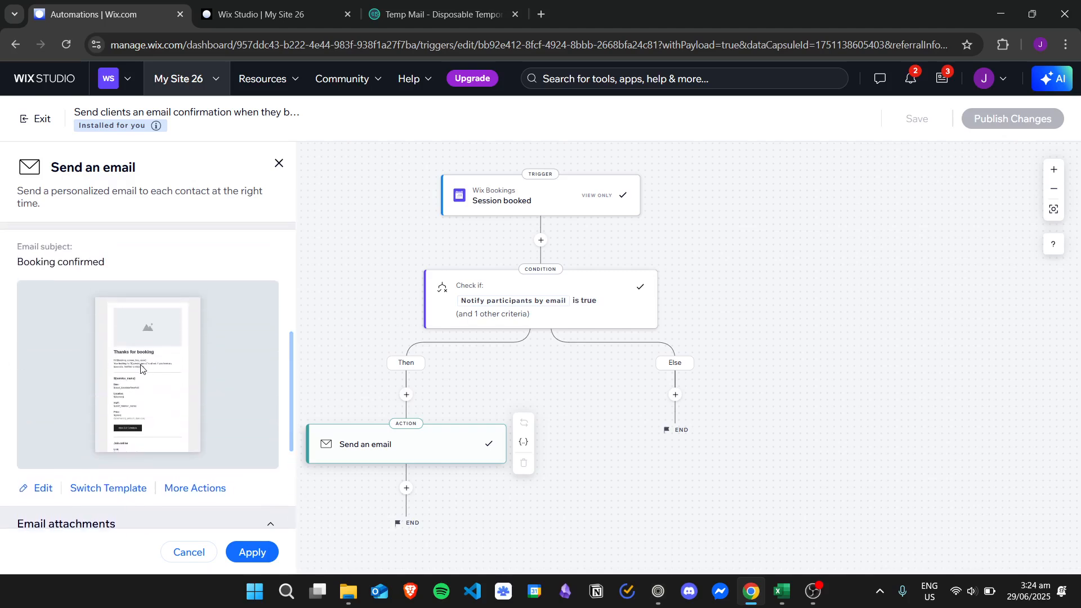
# Try to edit the confirmation email, view the Add sender form and dismiss it without saving.
pyautogui.click(44, 489)
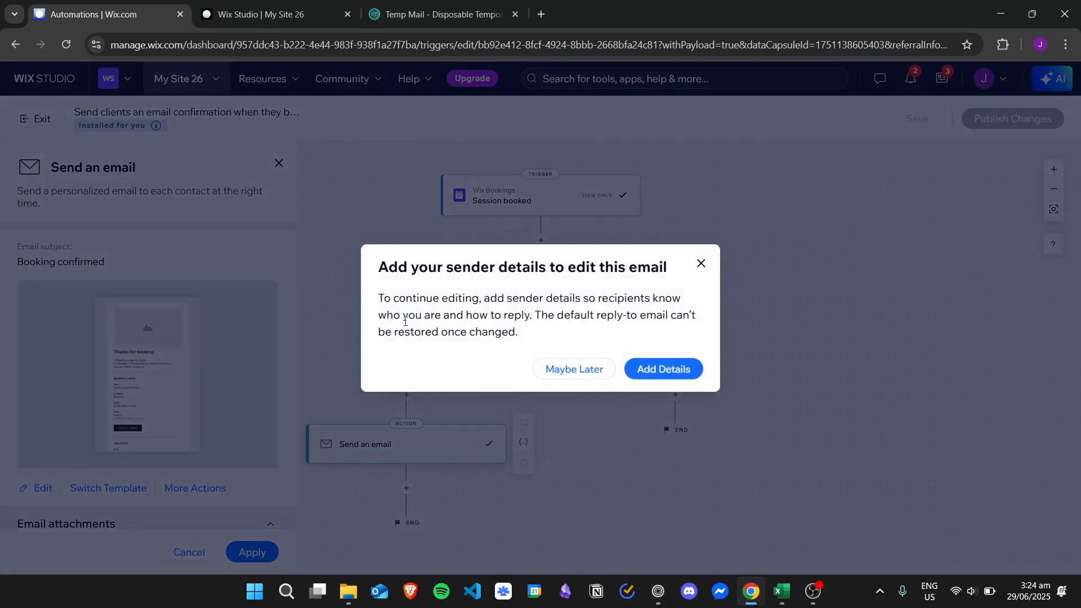
pyautogui.click(689, 367)
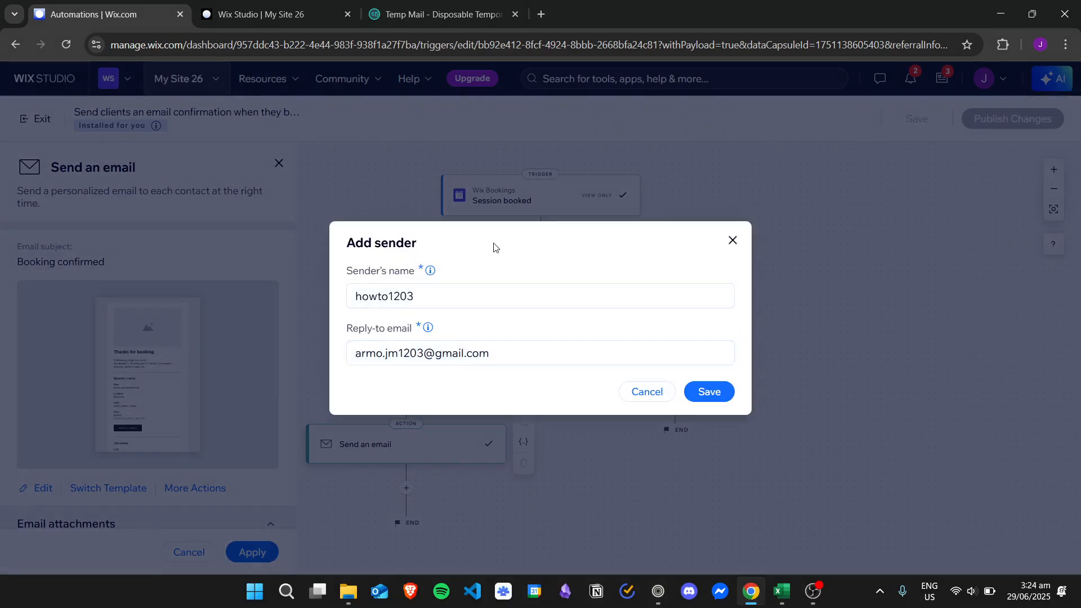
pyautogui.click(732, 240)
# Try to switch the confirmation email's template, and close the sender form without adding details.
pyautogui.moveTo(289, 350)
pyautogui.mouseDown()
pyautogui.moveTo(290, 266)
pyautogui.moveTo(311, 346)
pyautogui.moveTo(295, 357)
pyautogui.mouseUp()
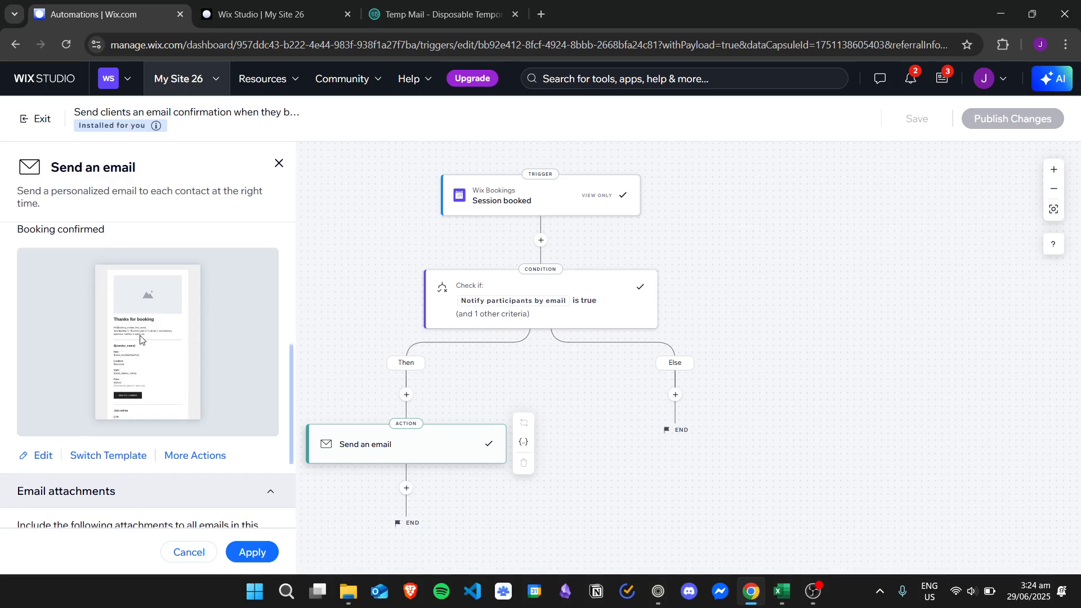
pyautogui.click(132, 459)
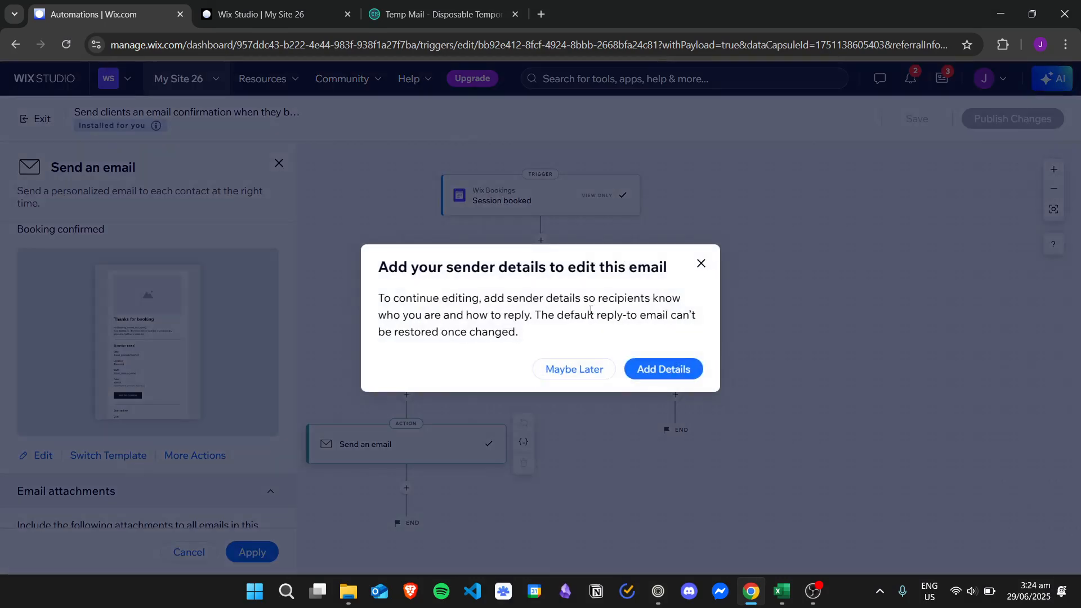
pyautogui.click(677, 369)
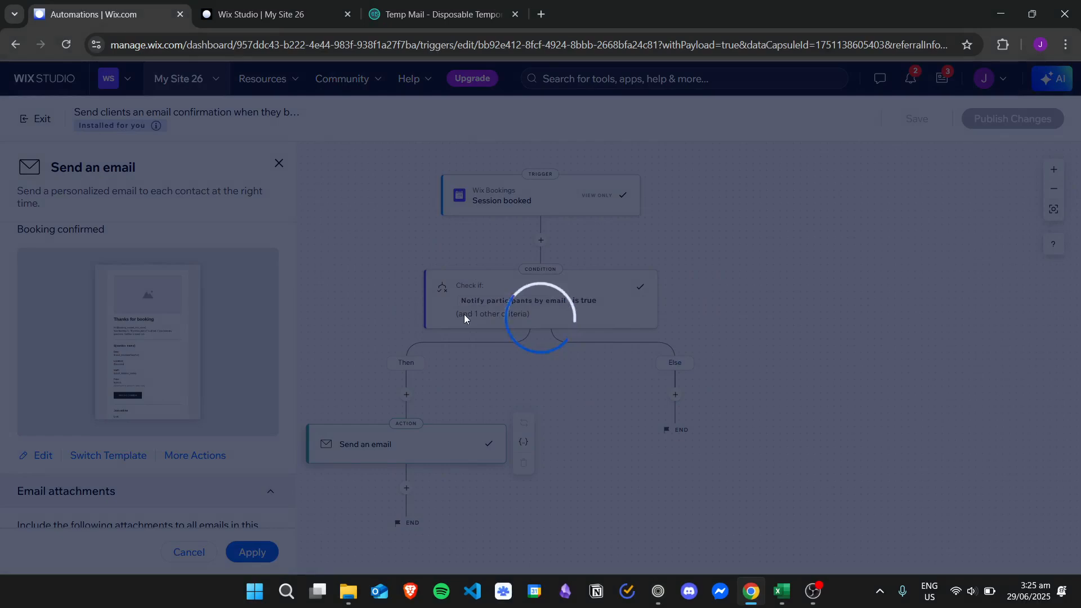
pyautogui.click(733, 241)
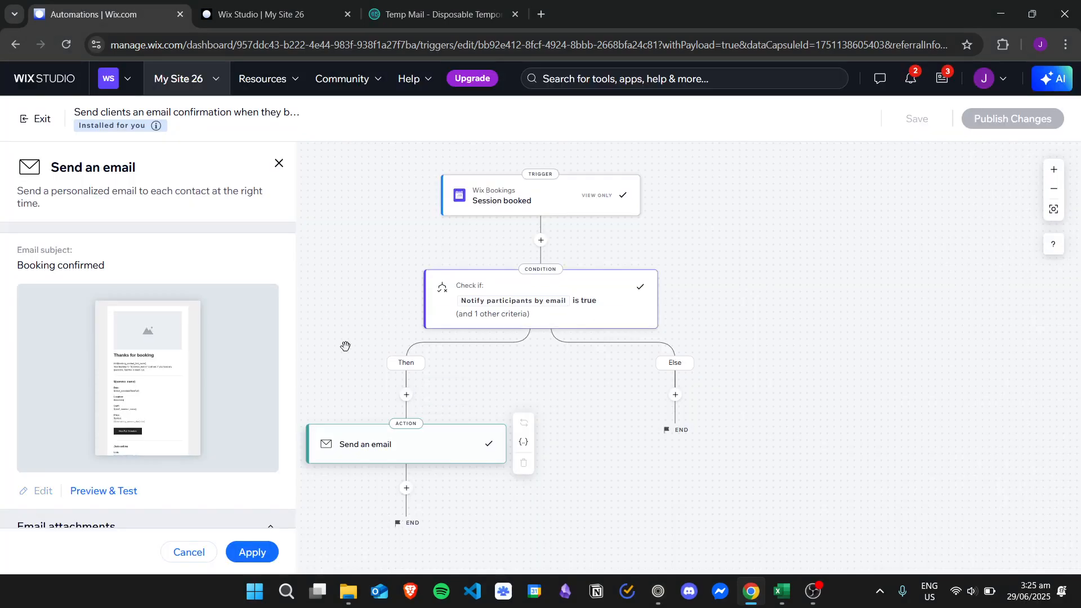
pyautogui.moveTo(290, 354)
pyautogui.mouseDown()
pyautogui.moveTo(283, 280)
pyautogui.moveTo(297, 347)
pyautogui.mouseUp()
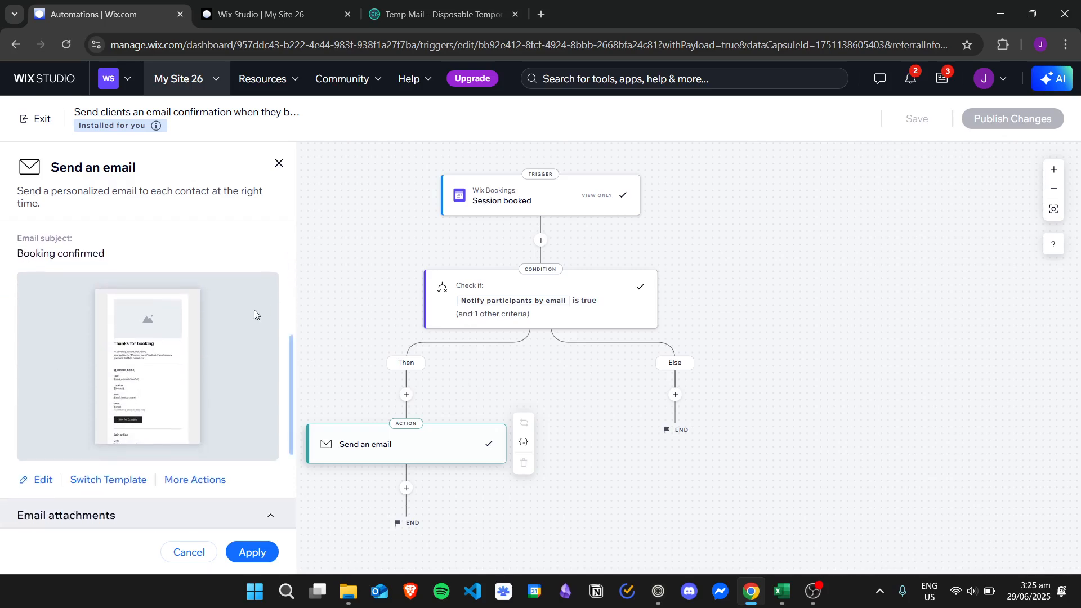
# Open Preview & Test for the confirmation email and examine its desktop and mobile layouts, ending on the desktop one.
pyautogui.click(202, 483)
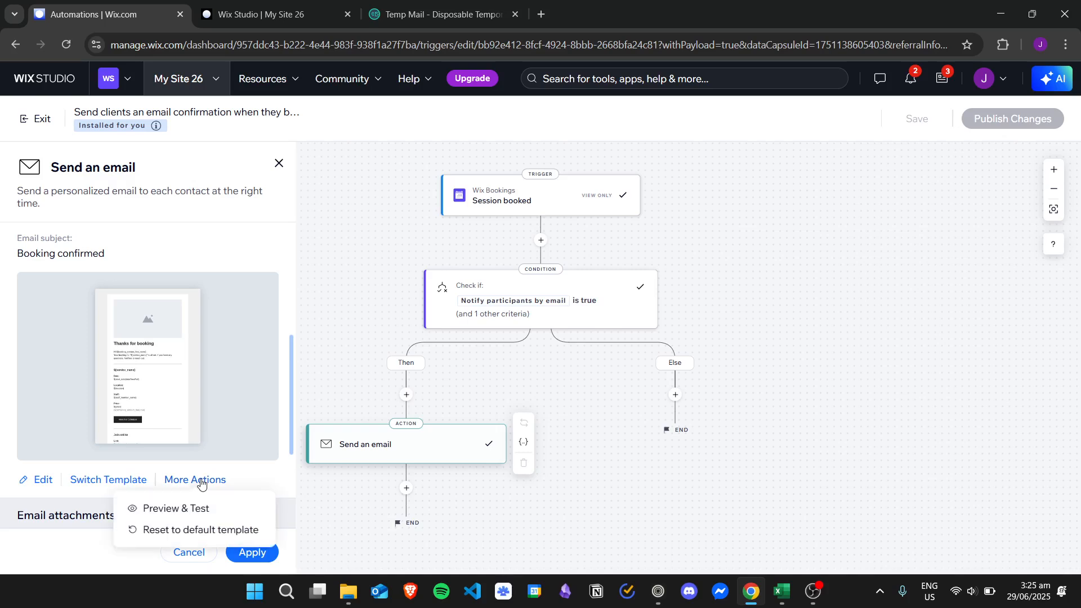
pyautogui.click(233, 509)
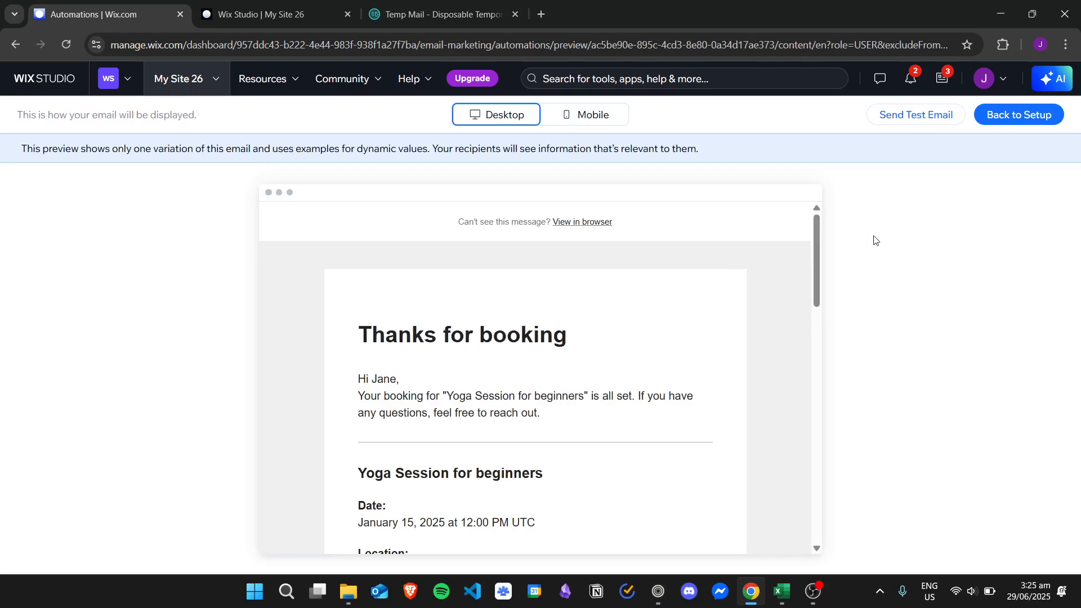
pyautogui.scroll(-1, 820, 225)
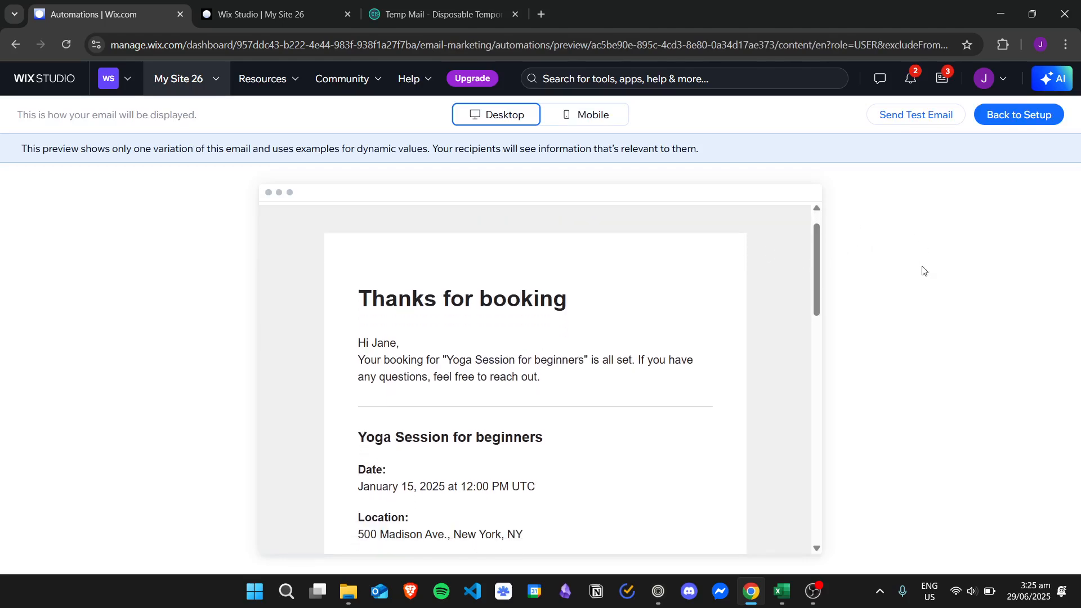
pyautogui.scroll(-2, 819, 264)
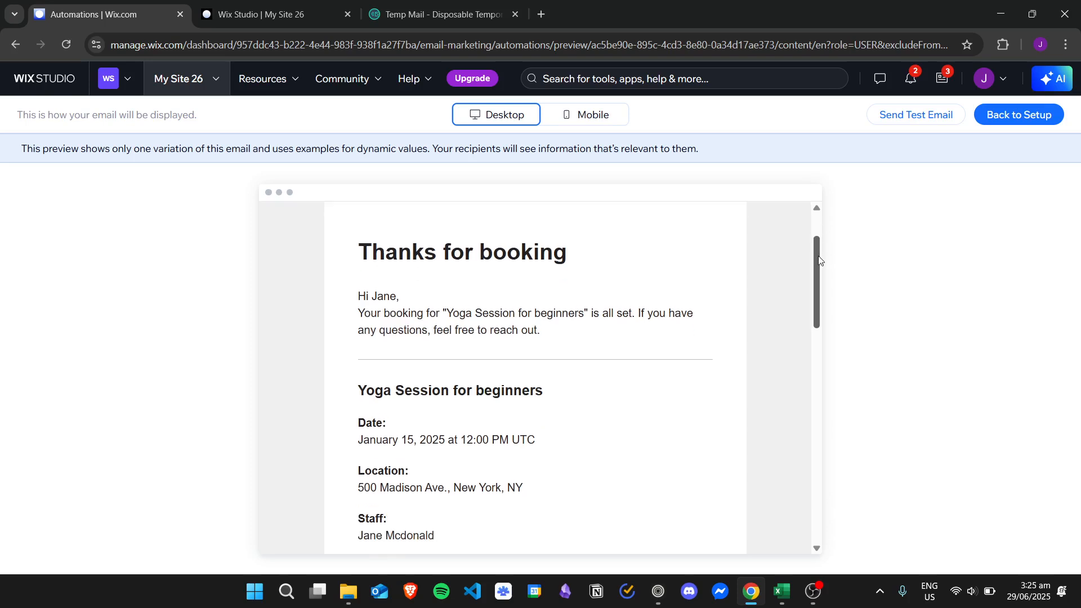
pyautogui.moveTo(819, 263); pyautogui.dragTo(785, 248)
pyautogui.click(588, 117)
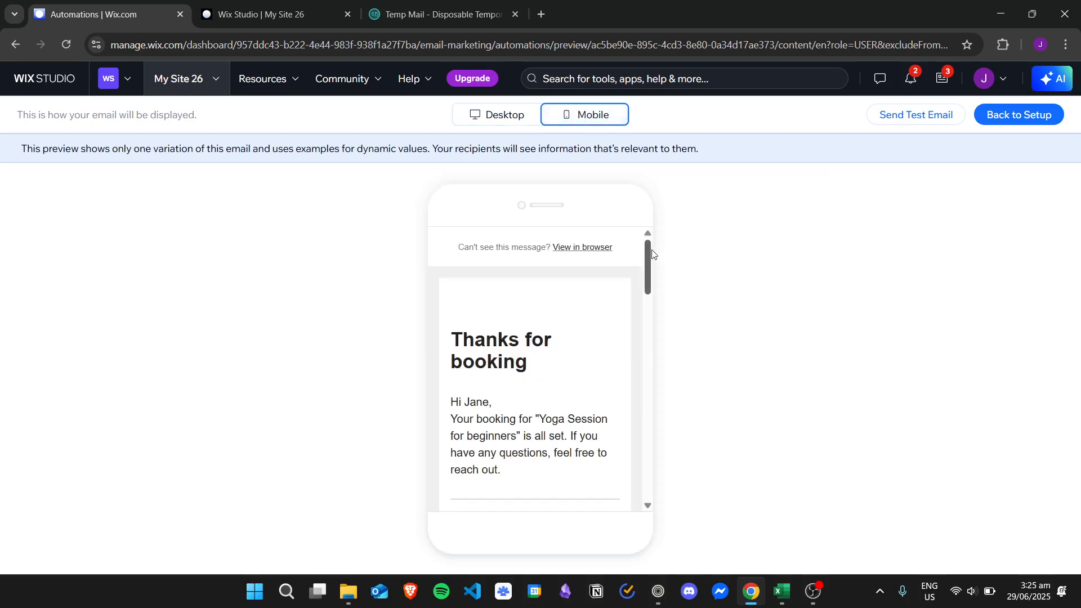
pyautogui.moveTo(648, 251)
pyautogui.mouseDown()
pyautogui.moveTo(688, 456)
pyautogui.moveTo(660, 242)
pyautogui.mouseUp()
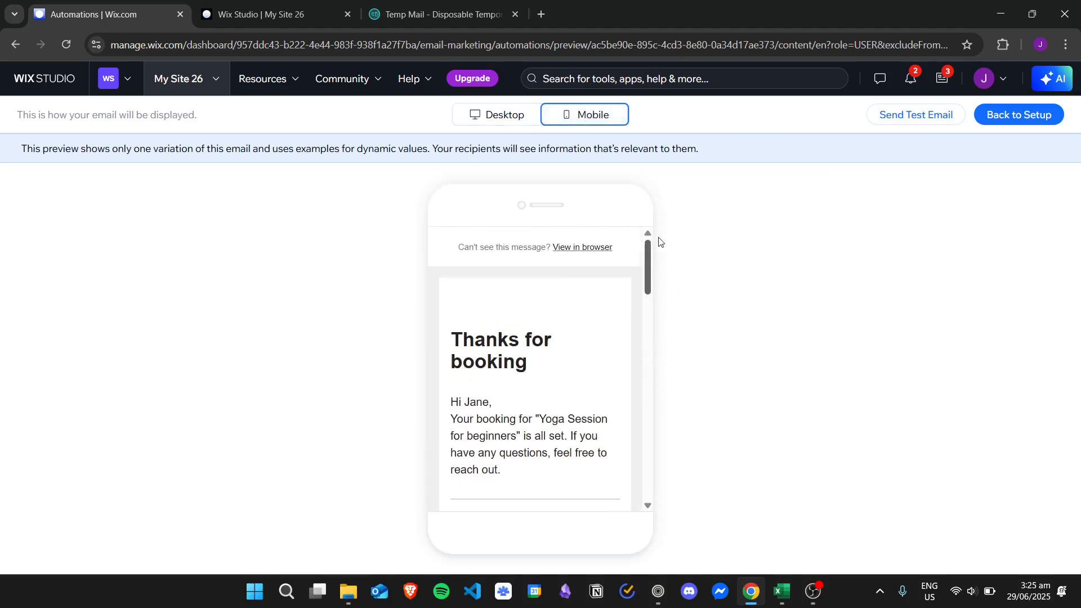
pyautogui.click(519, 113)
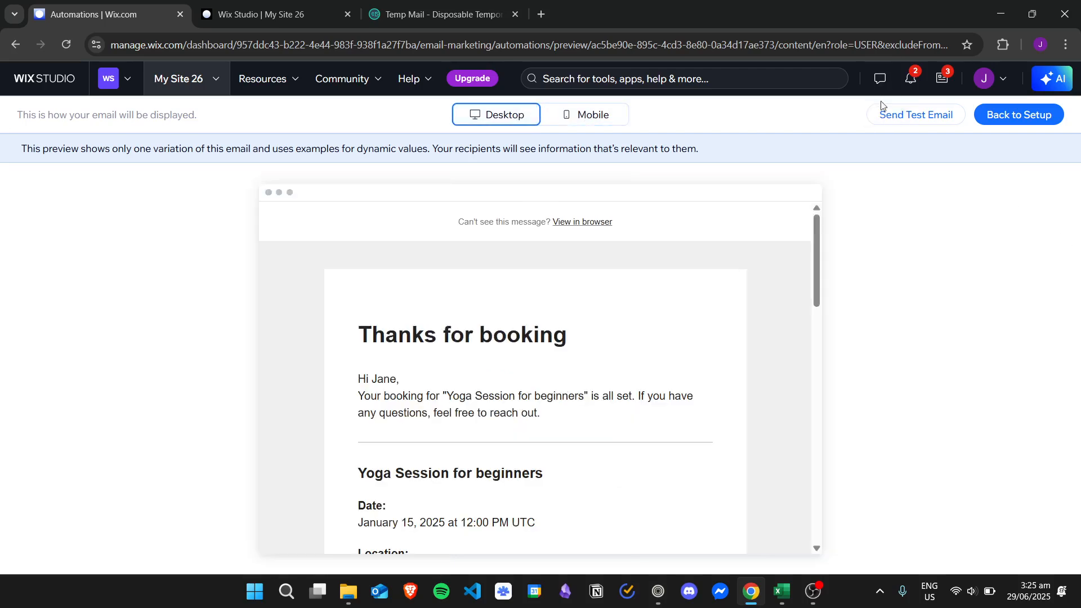
# Start a test email and set its recipient to the temporary address copied from the Temp Mail site.
pyautogui.click(915, 119)
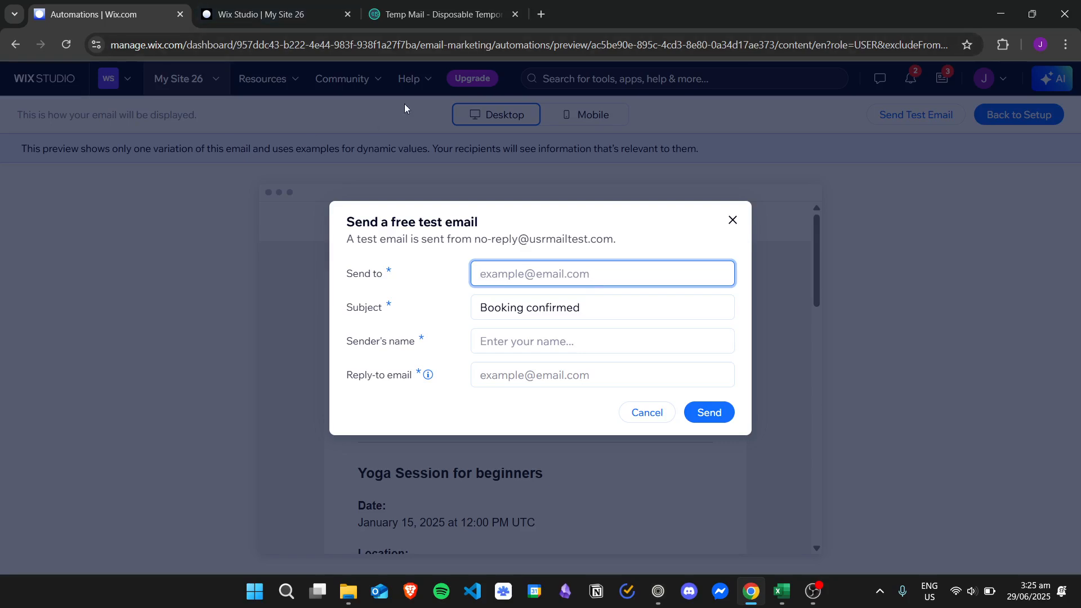
pyautogui.click(403, 12)
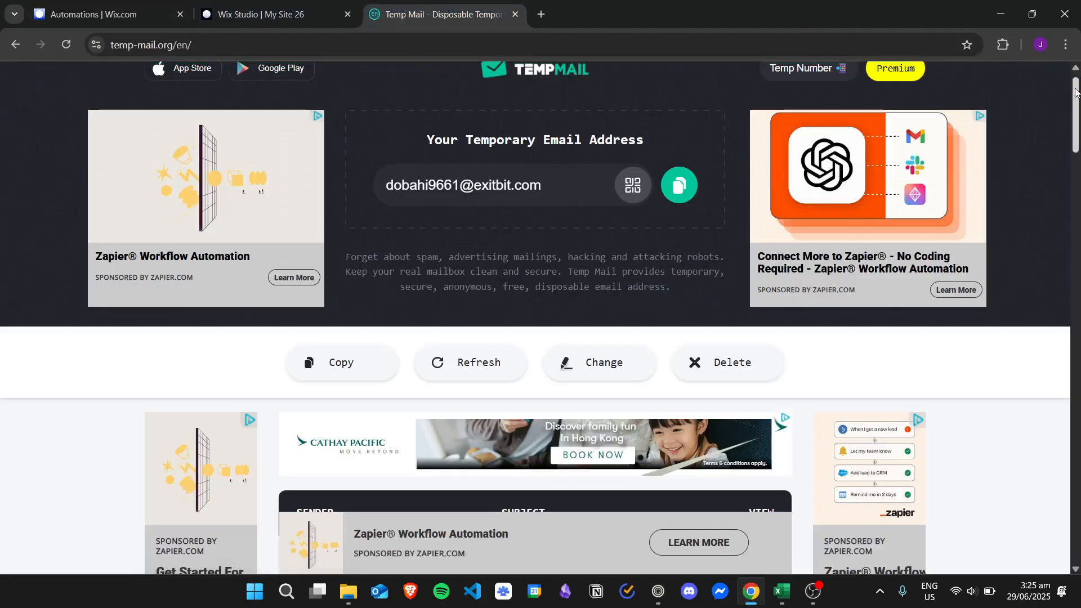
pyautogui.scroll(-2, 1076, 93)
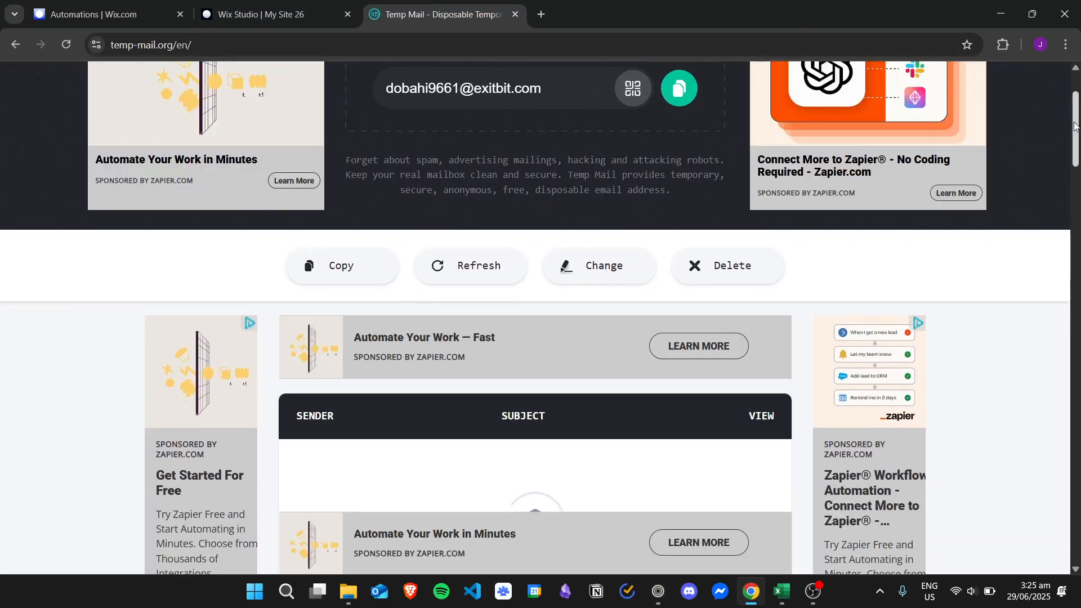
pyautogui.moveTo(1075, 123)
pyautogui.mouseDown()
pyautogui.moveTo(1079, 170)
pyautogui.moveTo(1079, 109)
pyautogui.mouseUp()
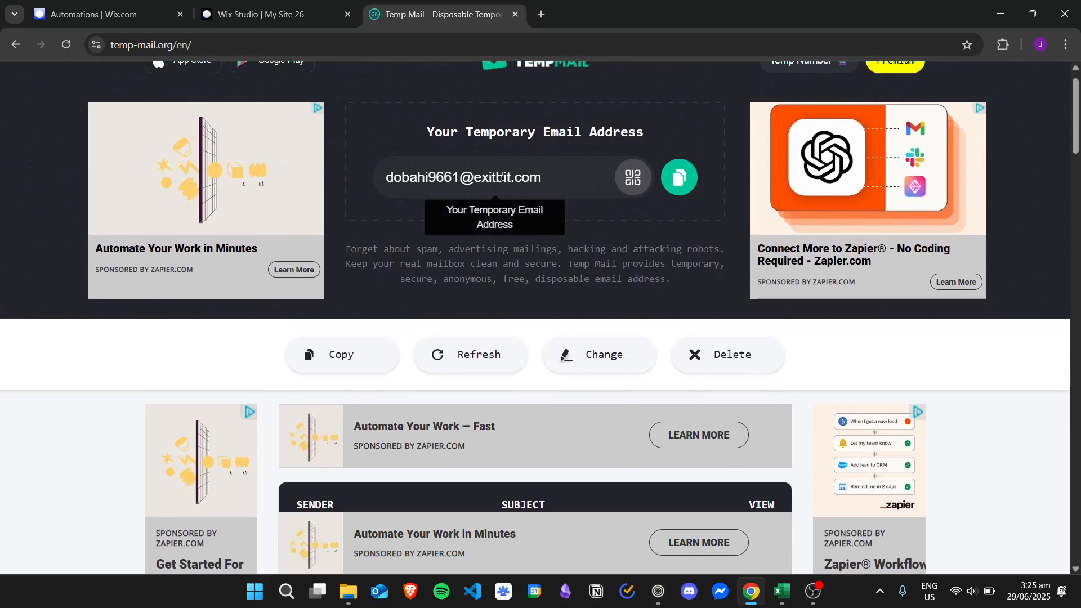
pyautogui.click(683, 179)
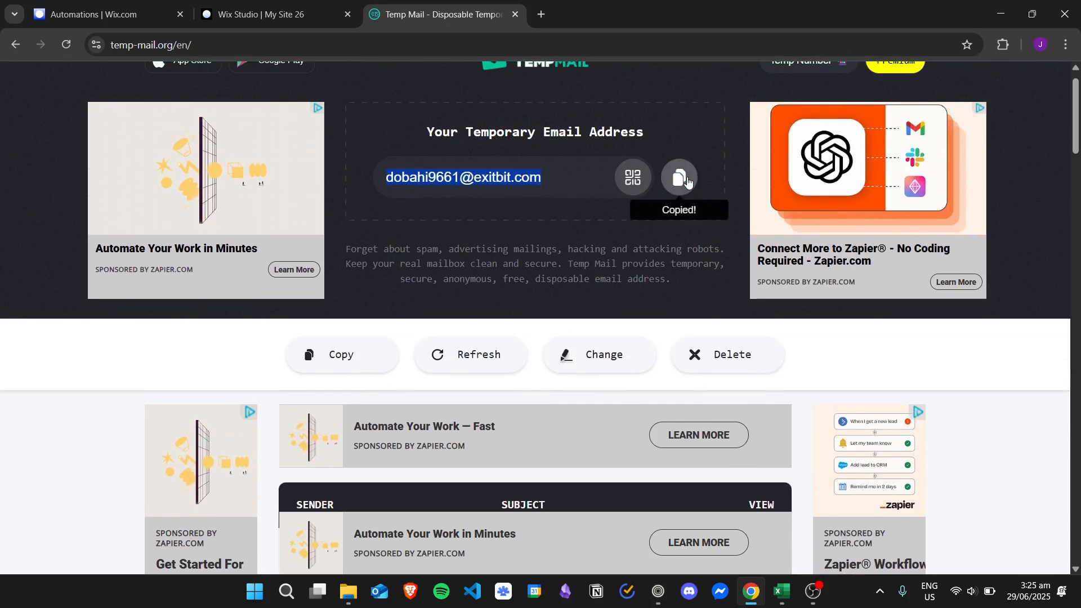
pyautogui.click(112, 7)
pyautogui.rightClick(566, 277)
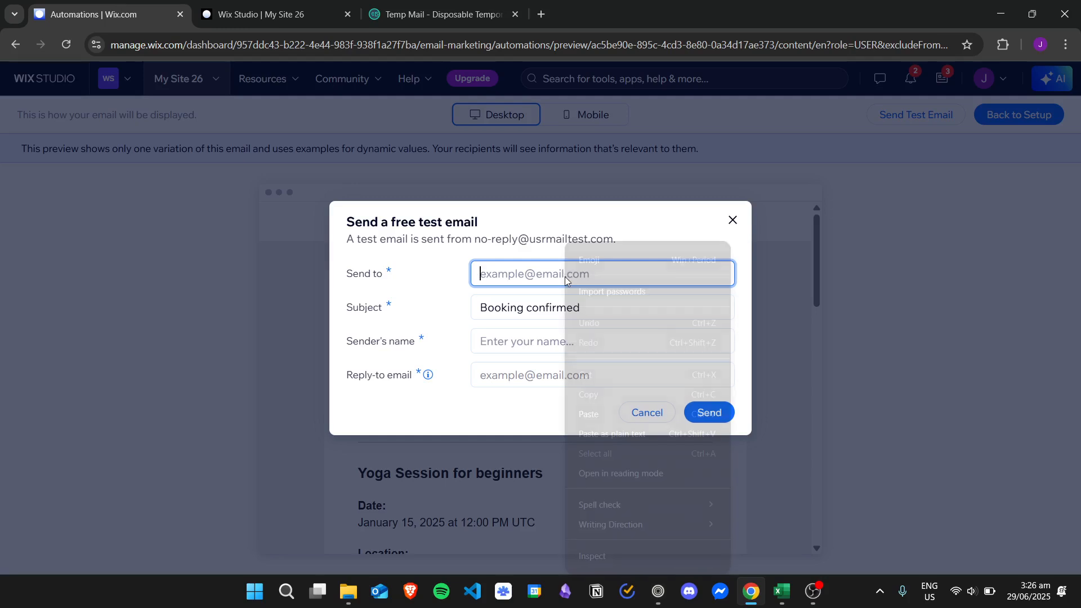
pyautogui.click(606, 415)
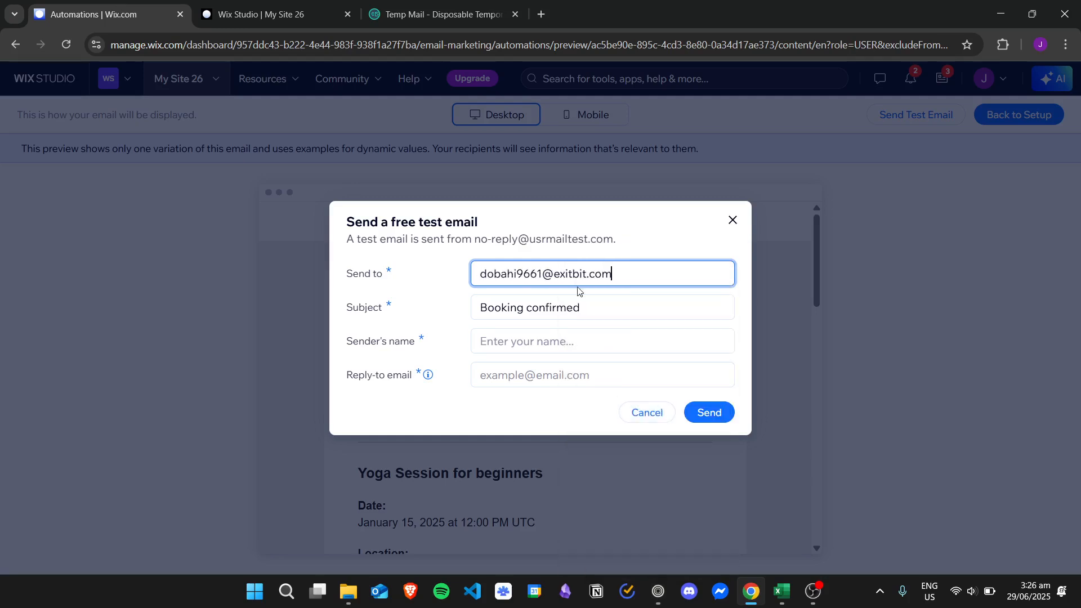
# Set the reply-to to the same temporary address, enter Test Name as the sender's name, and send the test email.
pyautogui.click(599, 331)
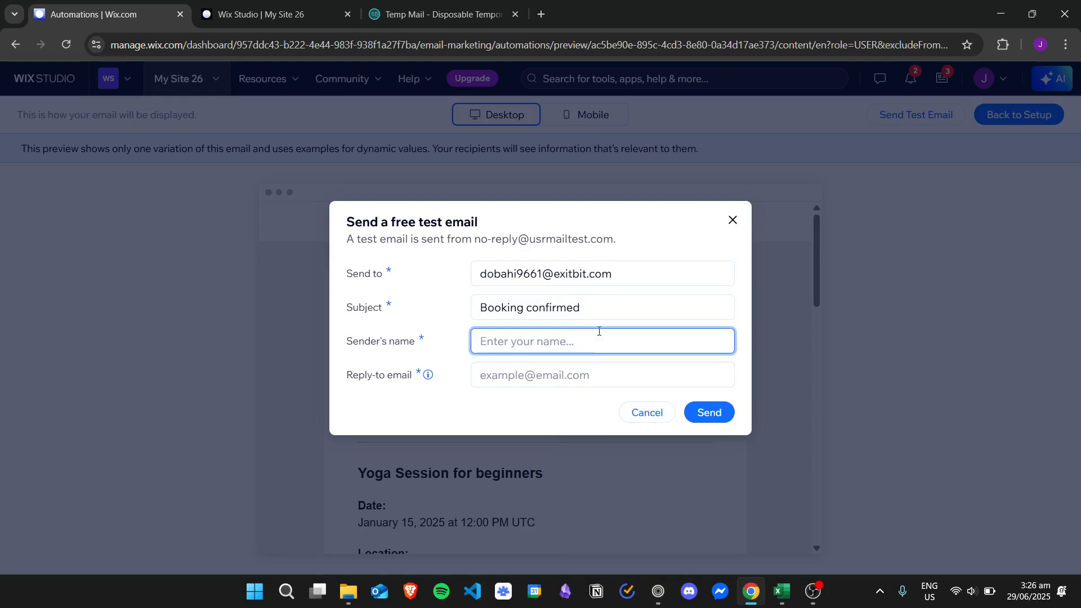
pyautogui.click(579, 372)
pyautogui.rightClick(576, 371)
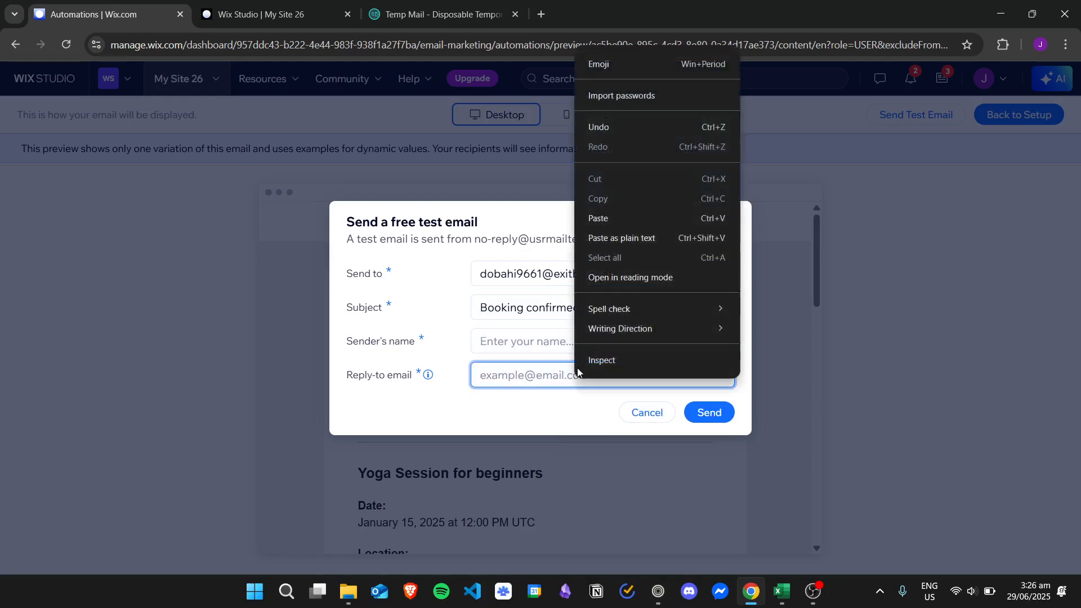
pyautogui.click(634, 218)
pyautogui.click(510, 346)
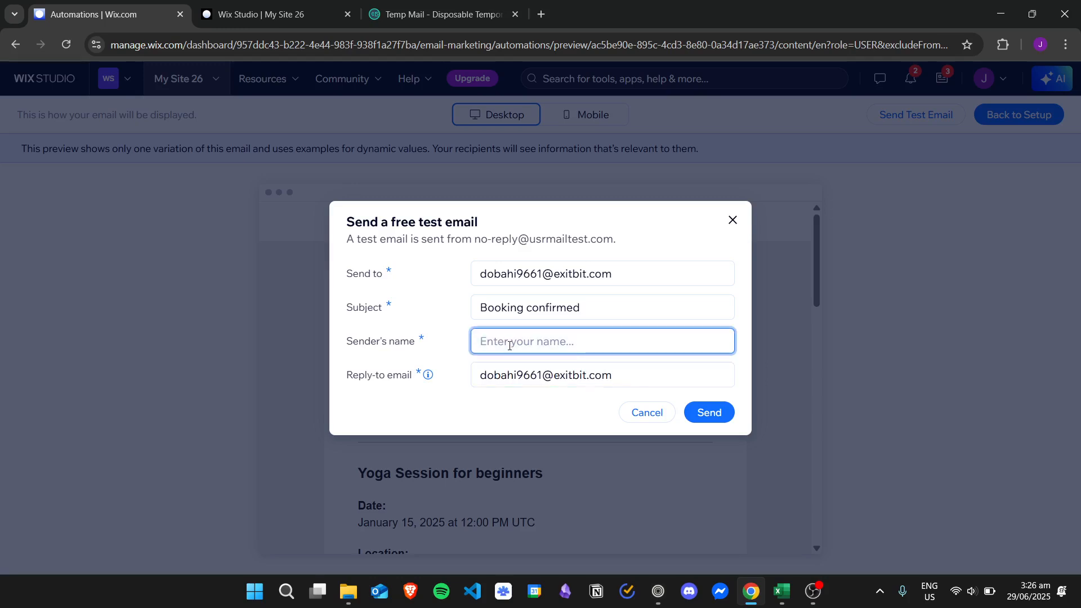
pyautogui.write('Test Name')
pyautogui.tripleClick(592, 310)
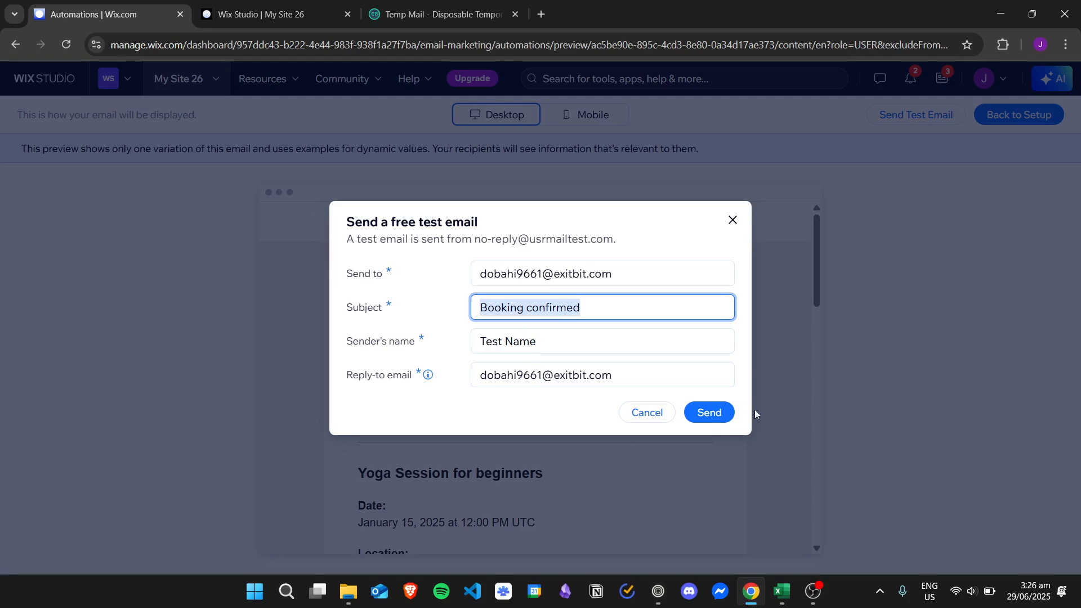
pyautogui.click(713, 413)
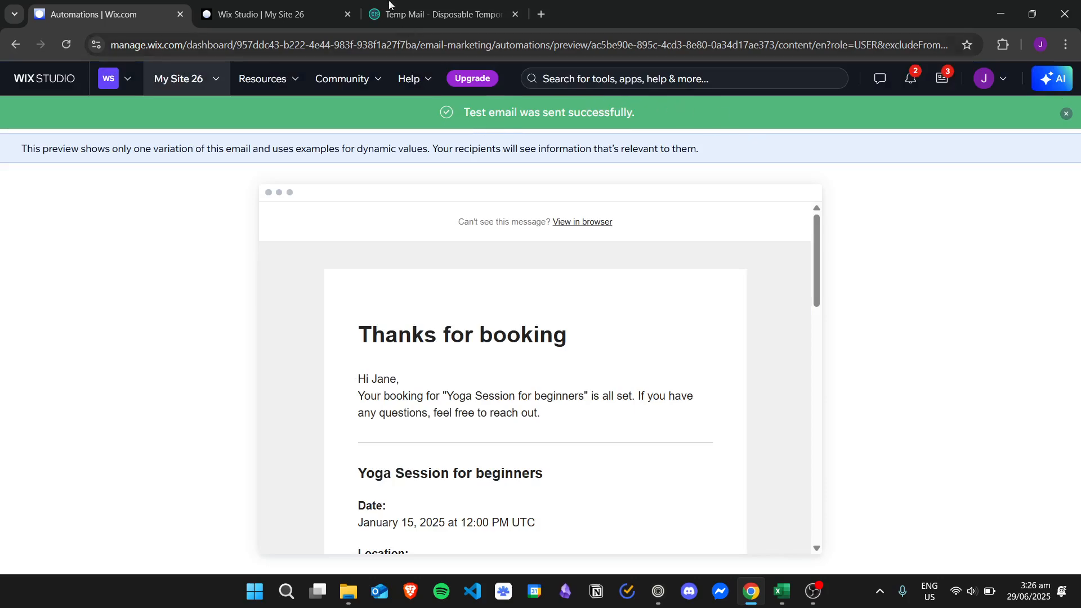
# Switch to the Temp Mail inbox, open the received "Booking confirmed" message and examine its contents.
pyautogui.click(434, 12)
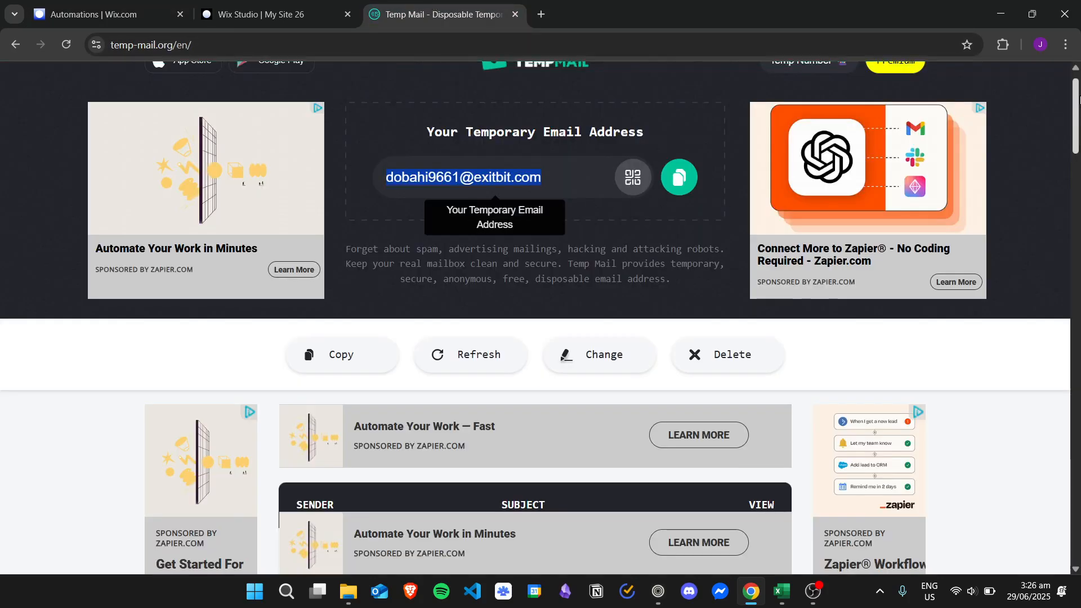
pyautogui.moveTo(1077, 102); pyautogui.dragTo(1078, 134)
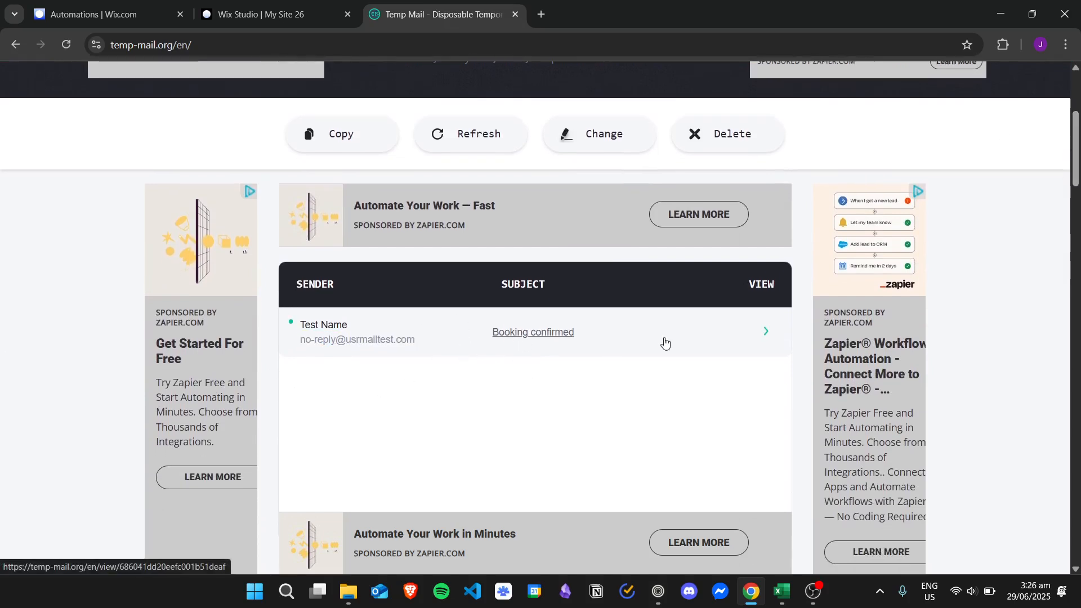
pyautogui.click(551, 339)
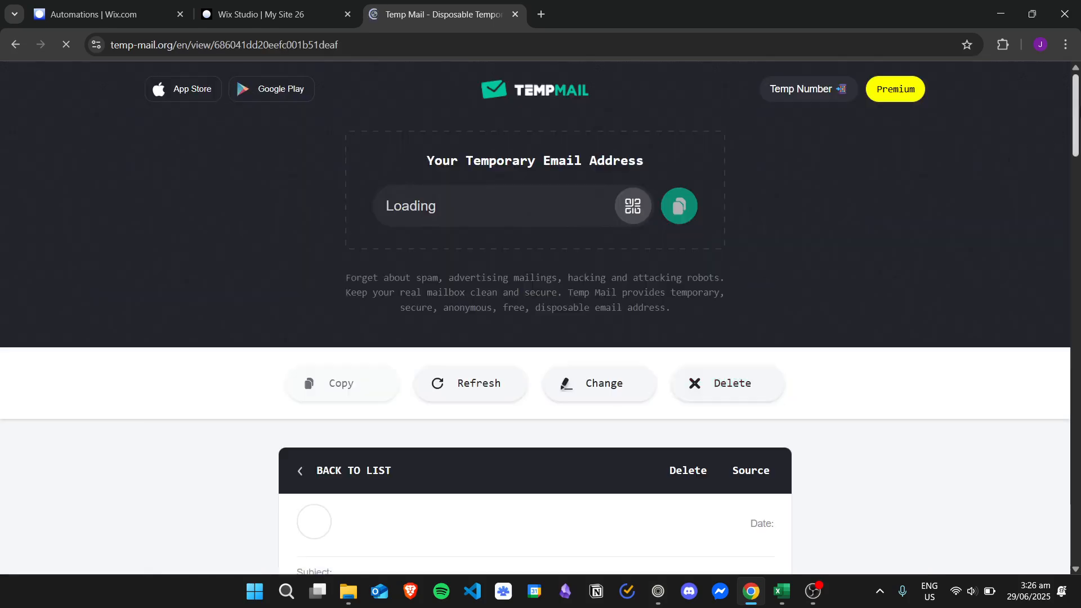
pyautogui.moveTo(1077, 105); pyautogui.dragTo(1079, 139)
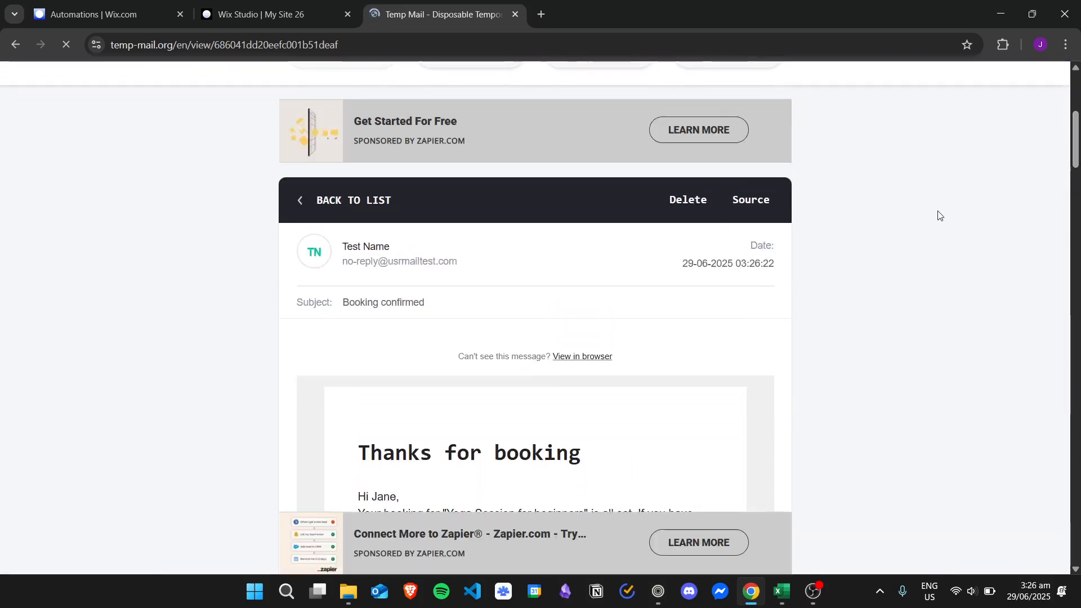
pyautogui.scroll(-3, 1066, 156)
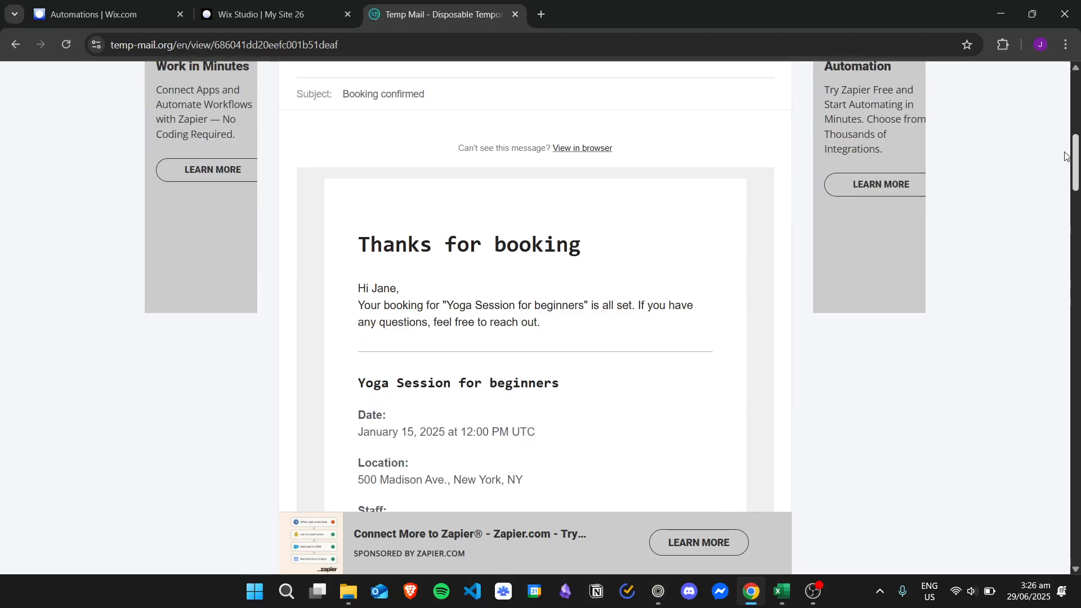
pyautogui.scroll(-7, 1066, 156)
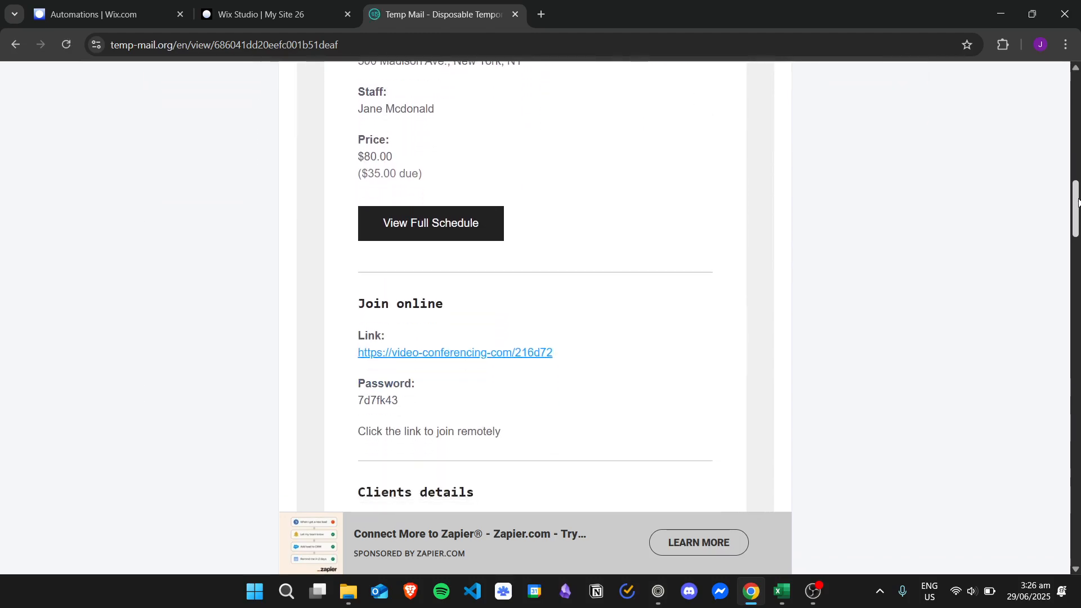
pyautogui.moveTo(1079, 200); pyautogui.dragTo(1079, 157)
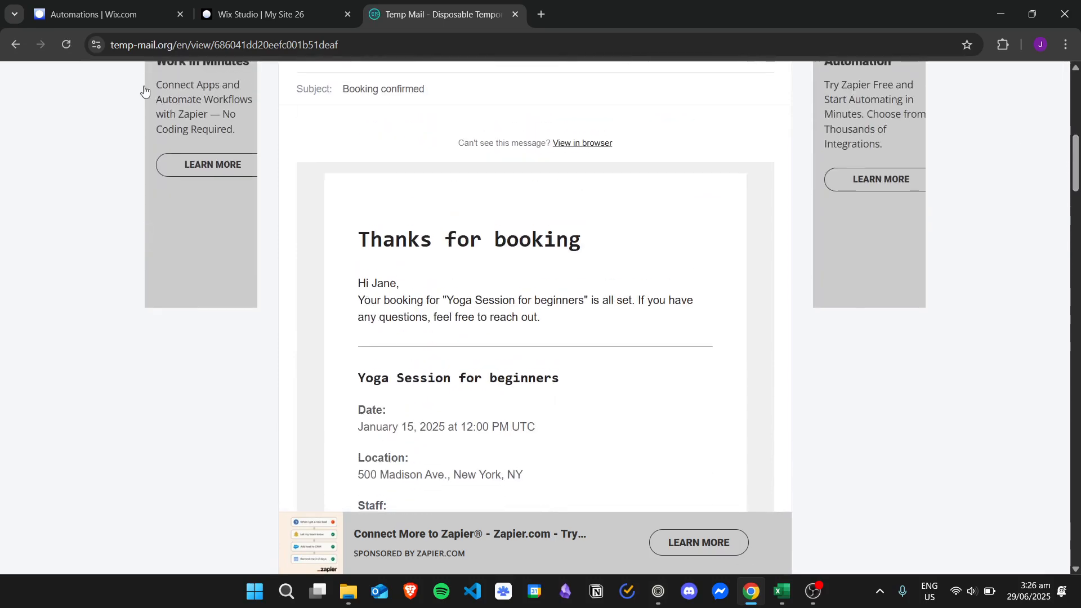
# Return to the Wix email preview, examine it down to the client details section, and go back to the automation setup.
pyautogui.click(209, 4)
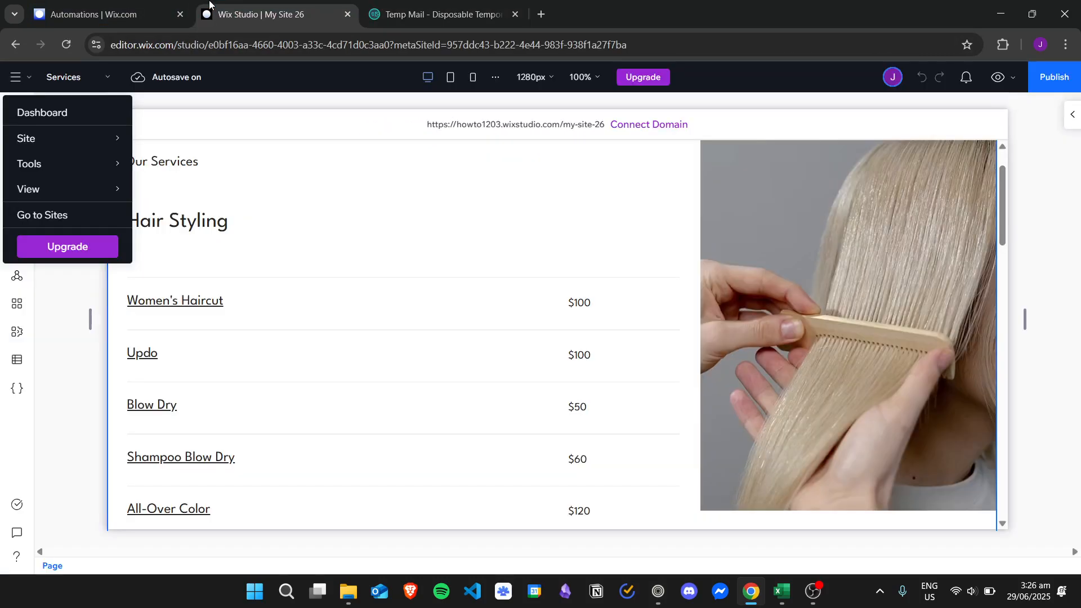
pyautogui.click(96, 14)
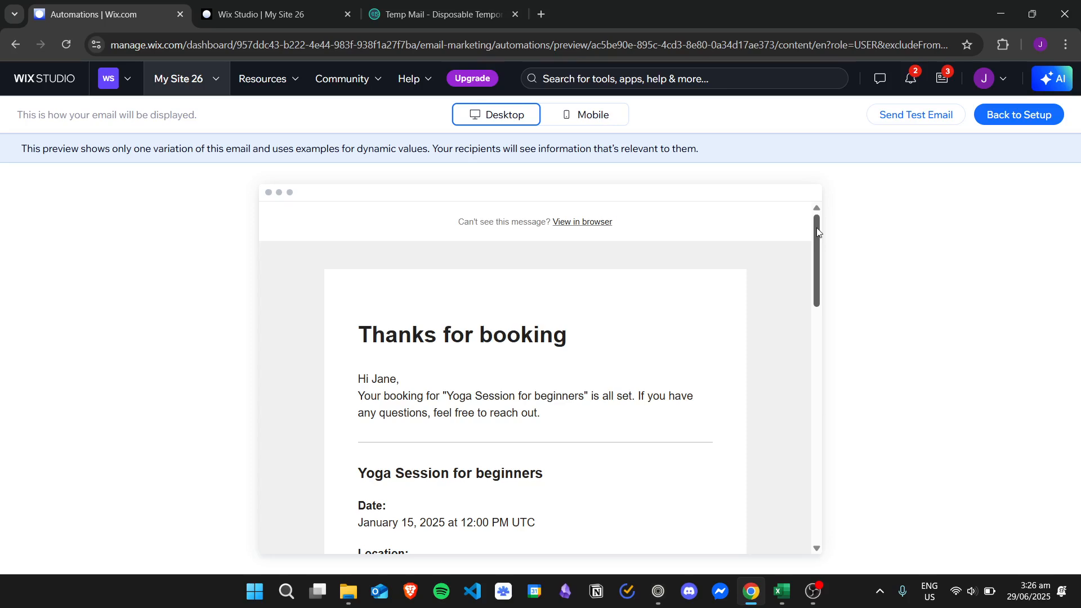
pyautogui.scroll(-2, 818, 232)
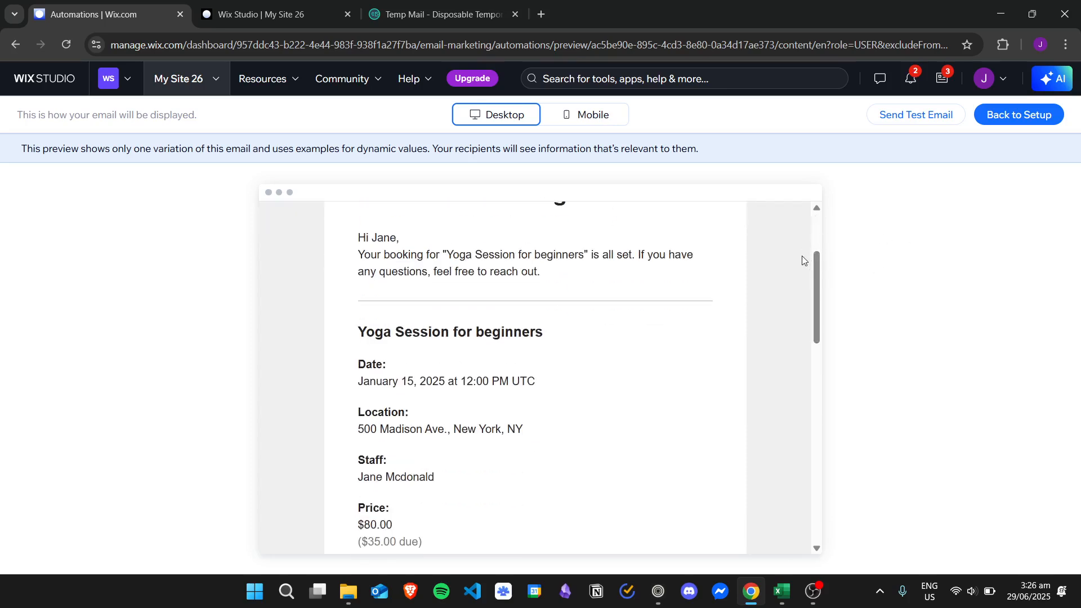
pyautogui.scroll(-6, 803, 258)
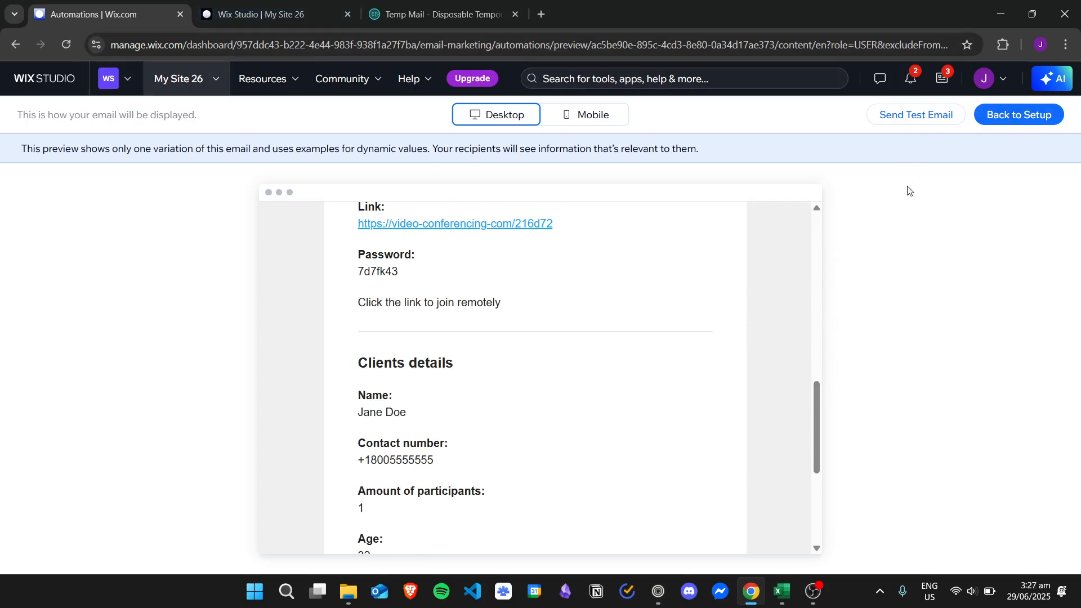
pyautogui.scroll(-1, 909, 248)
pyautogui.click(15, 45)
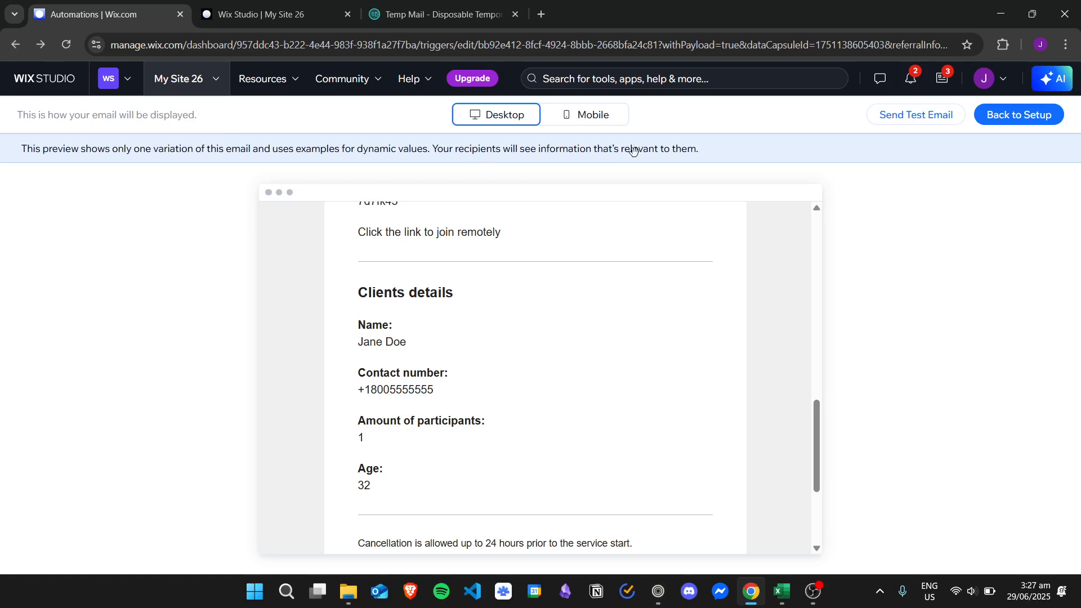